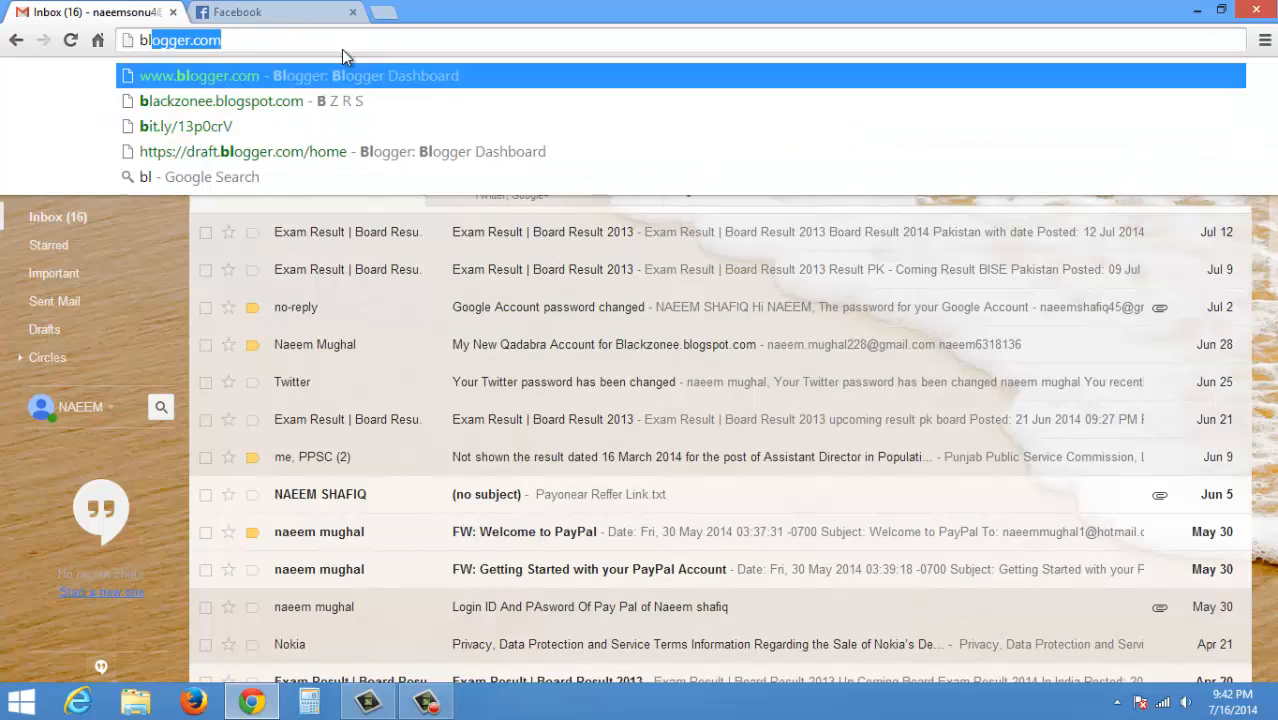
# Load the Blogger dashboard at blogger.com, and on Facebook switch to using the site as the Software Zone Club page.
pyautogui.press('Return')
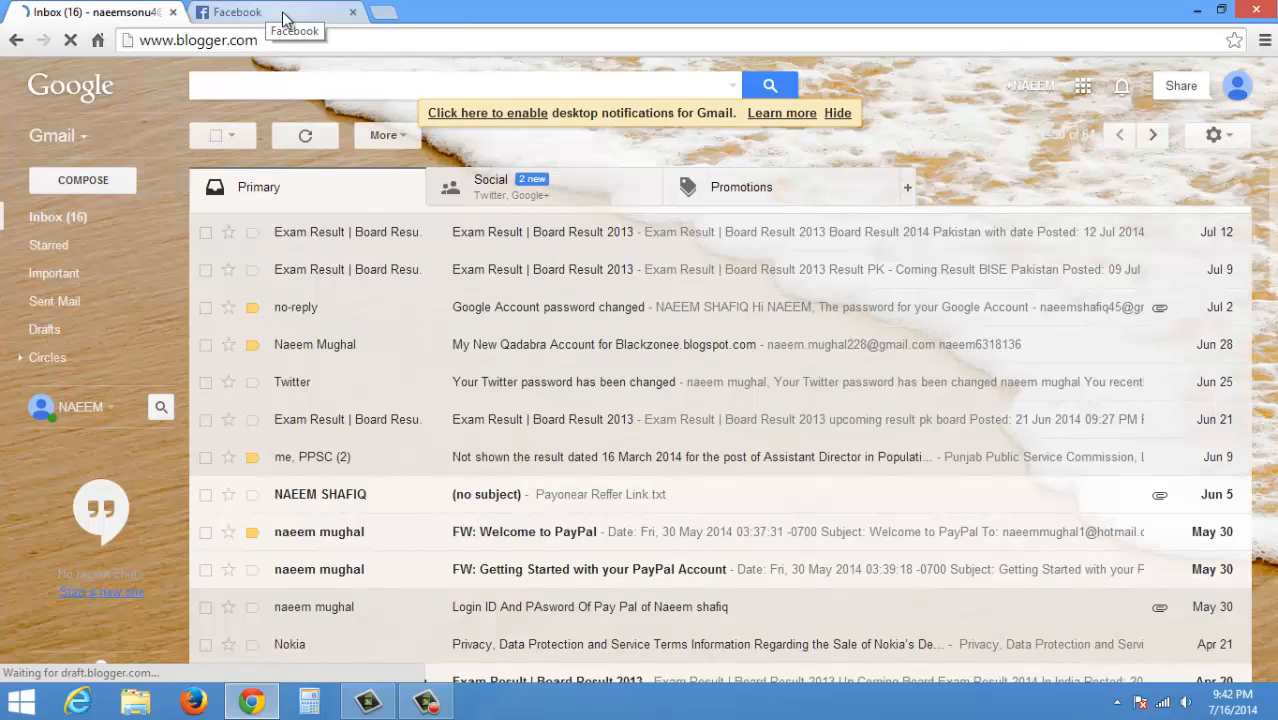
pyautogui.click(284, 18)
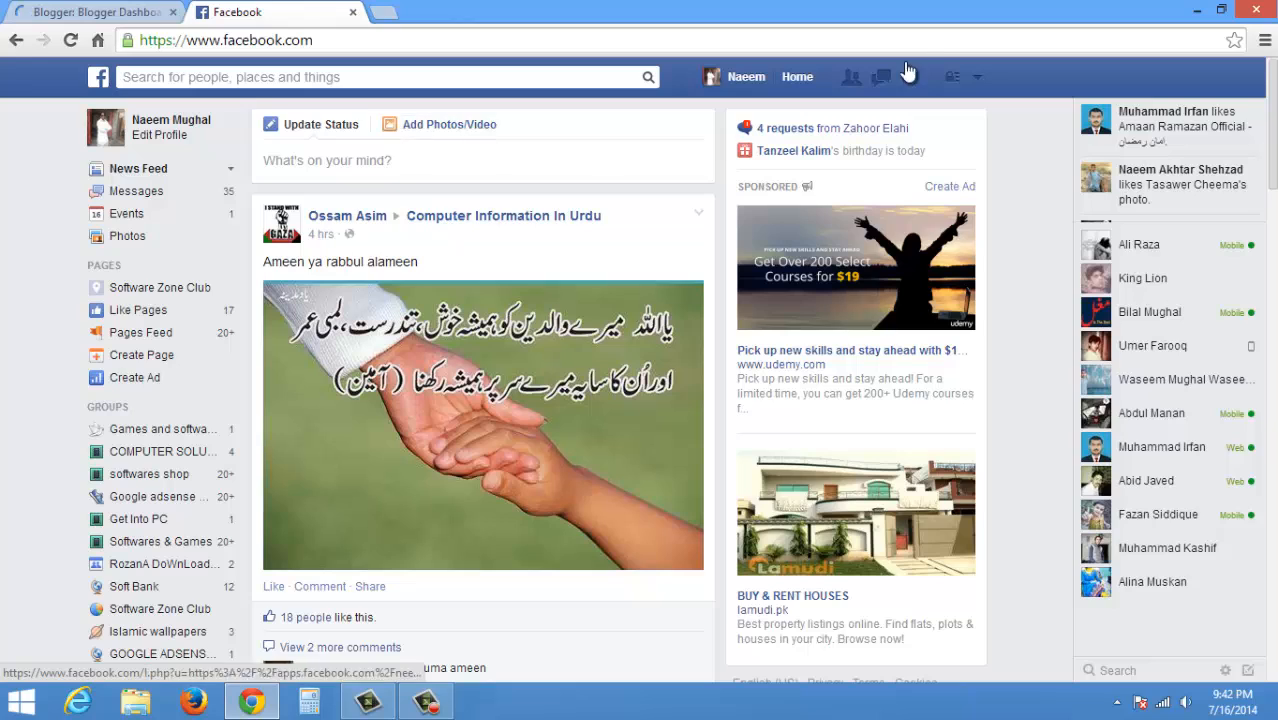
pyautogui.click(975, 80)
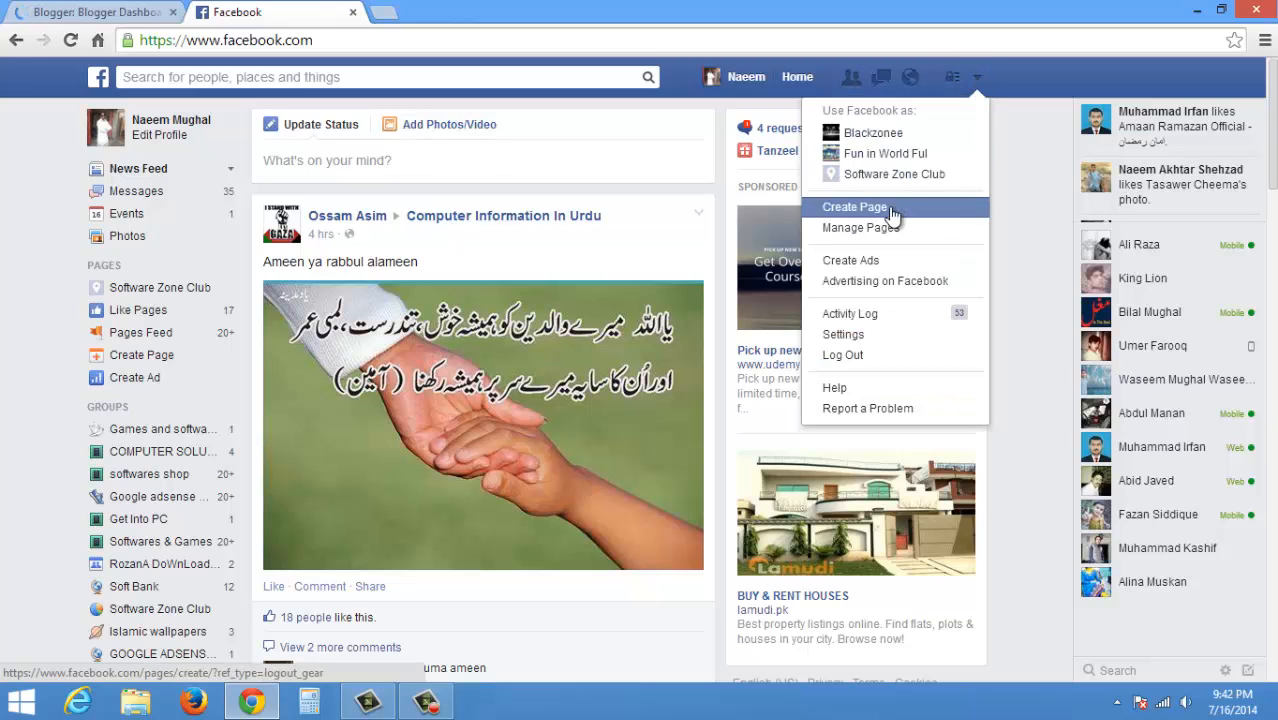
pyautogui.click(882, 178)
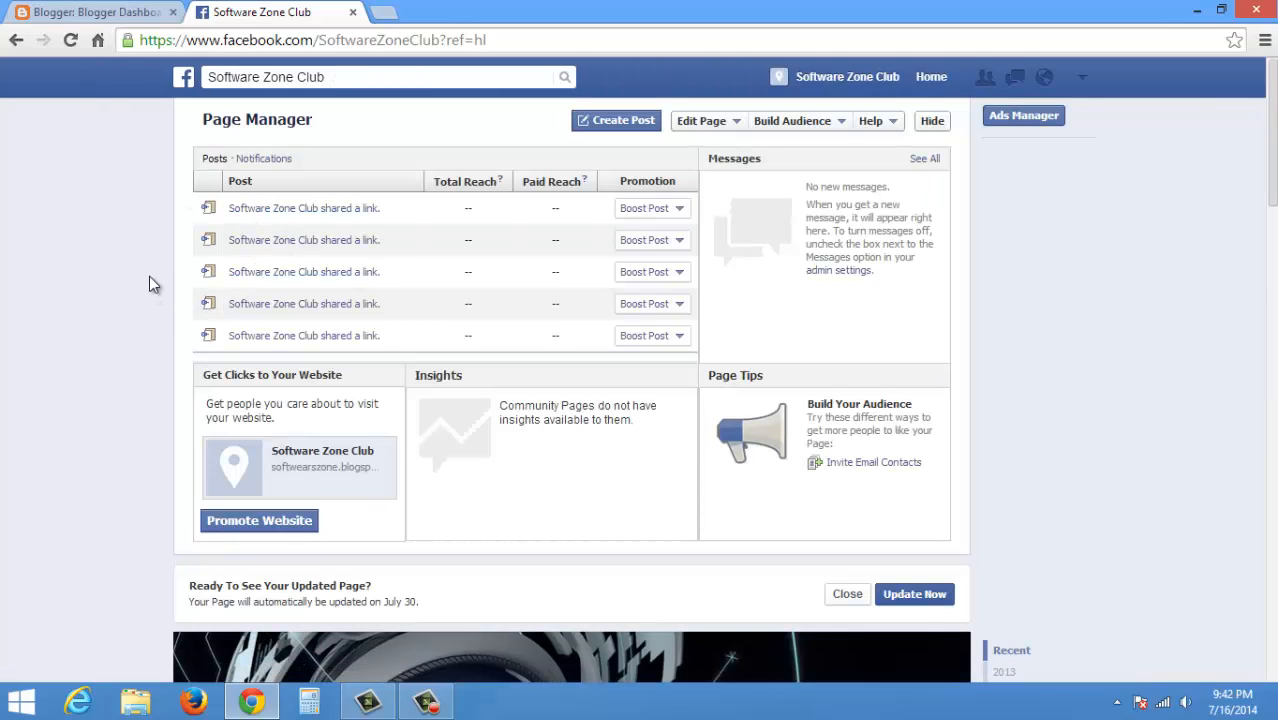
# Open the Facebook Developers site from the footer of the Software Zone Club page.
pyautogui.scroll(-12, 149, 276)
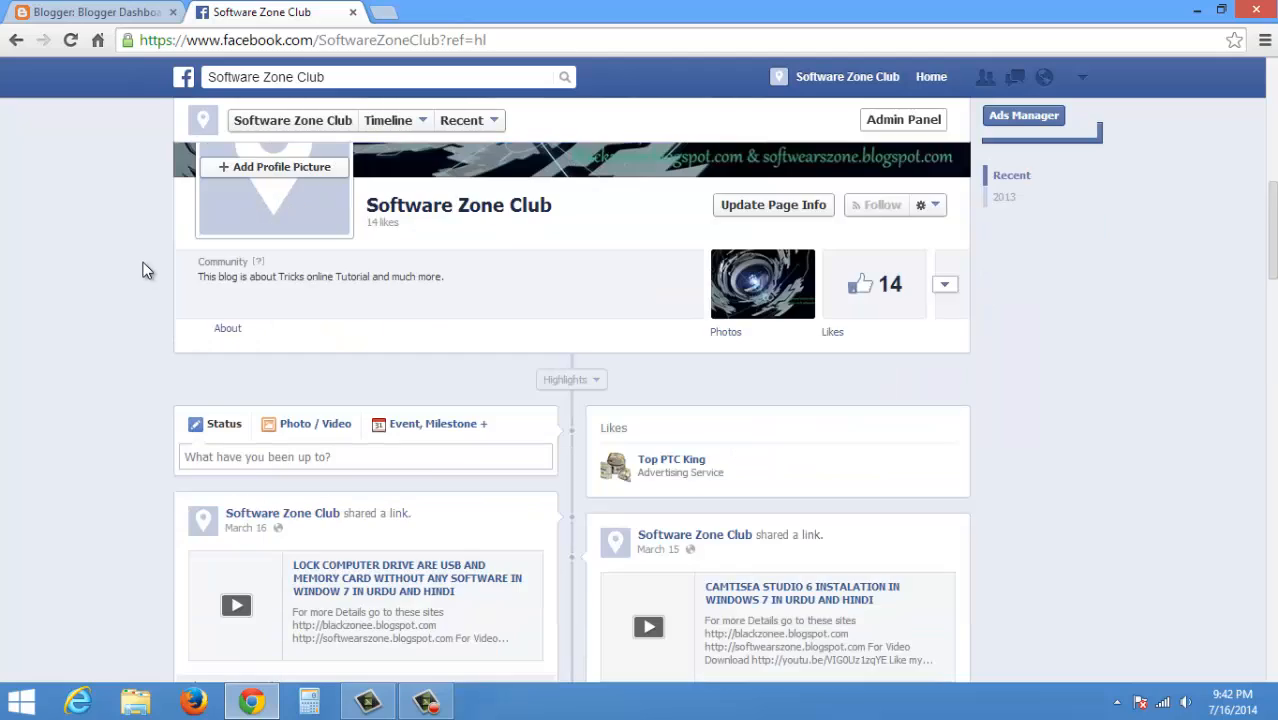
pyautogui.scroll(-15, 140, 256)
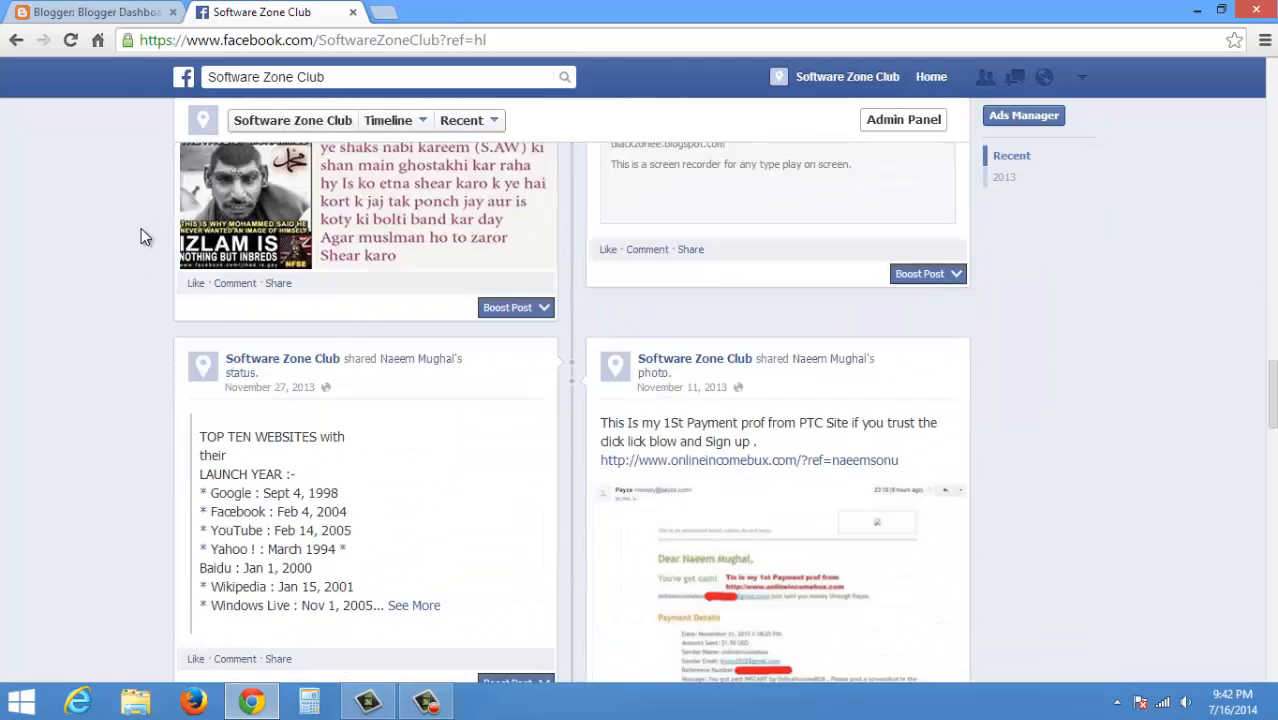
pyautogui.scroll(-15, 141, 228)
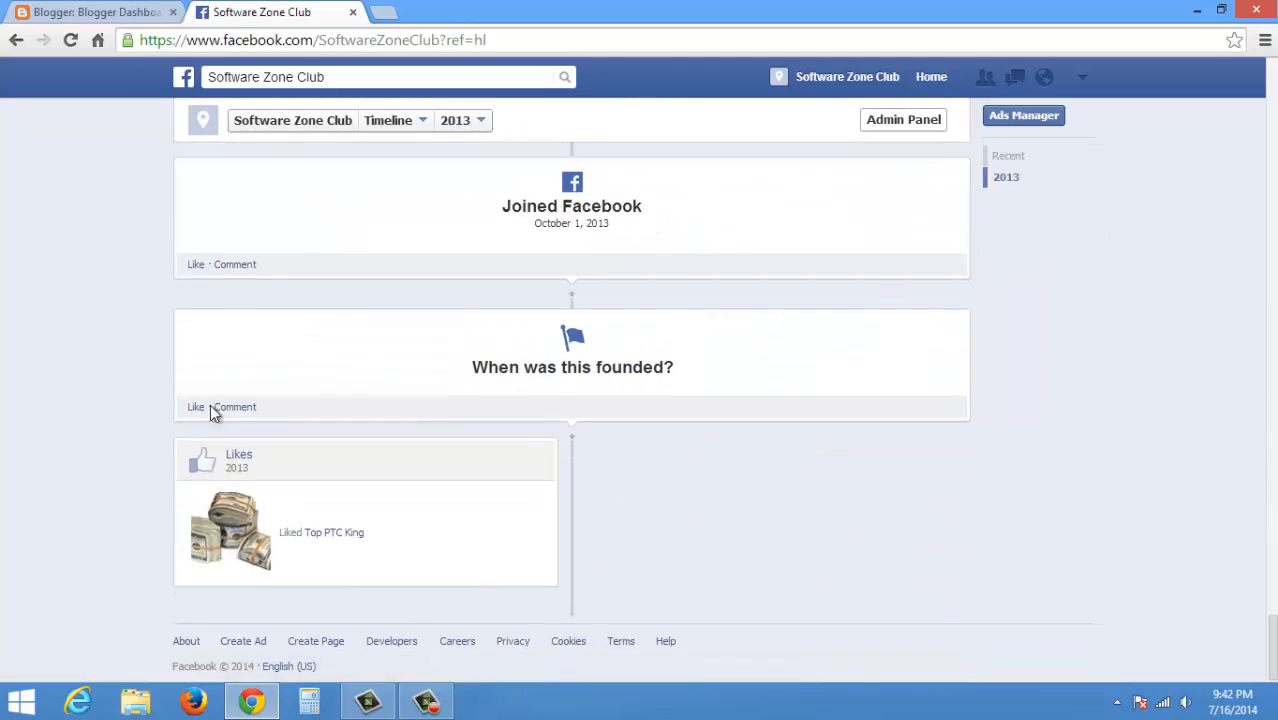
pyautogui.click(398, 642)
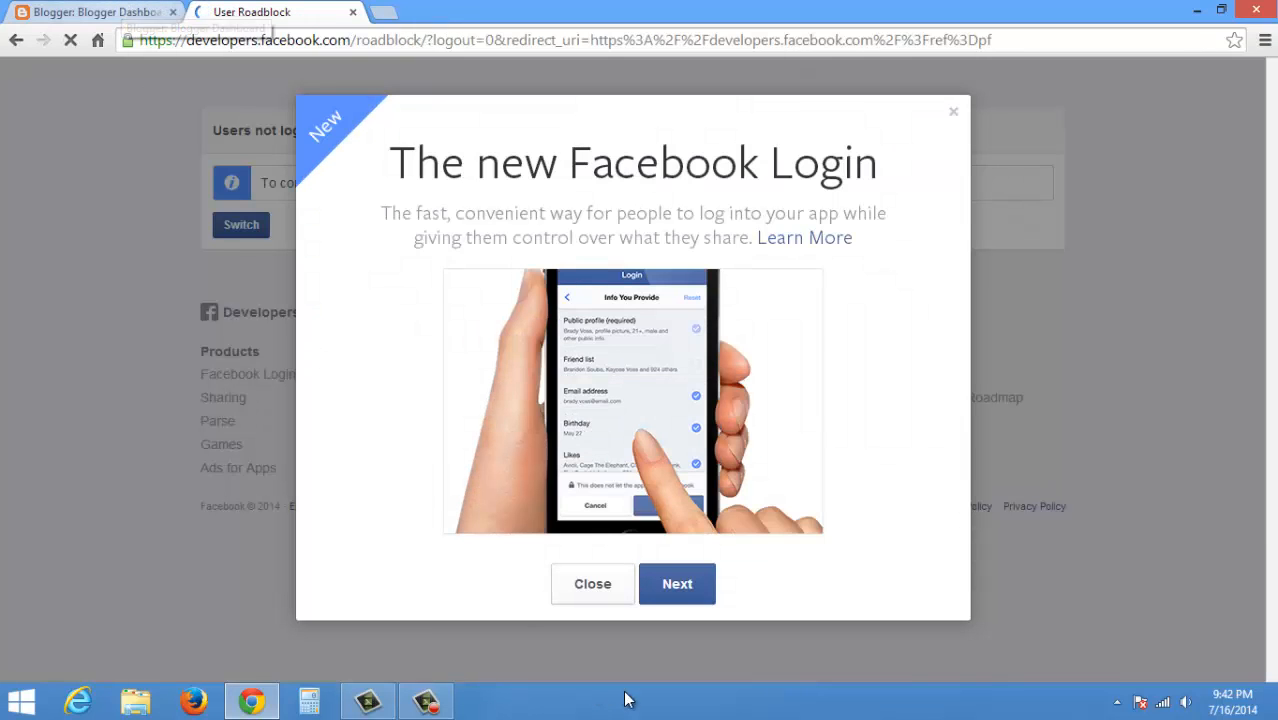
# Go through and dismiss the new-features introduction, and switch to the personal account to access the Developers site.
pyautogui.click(677, 592)
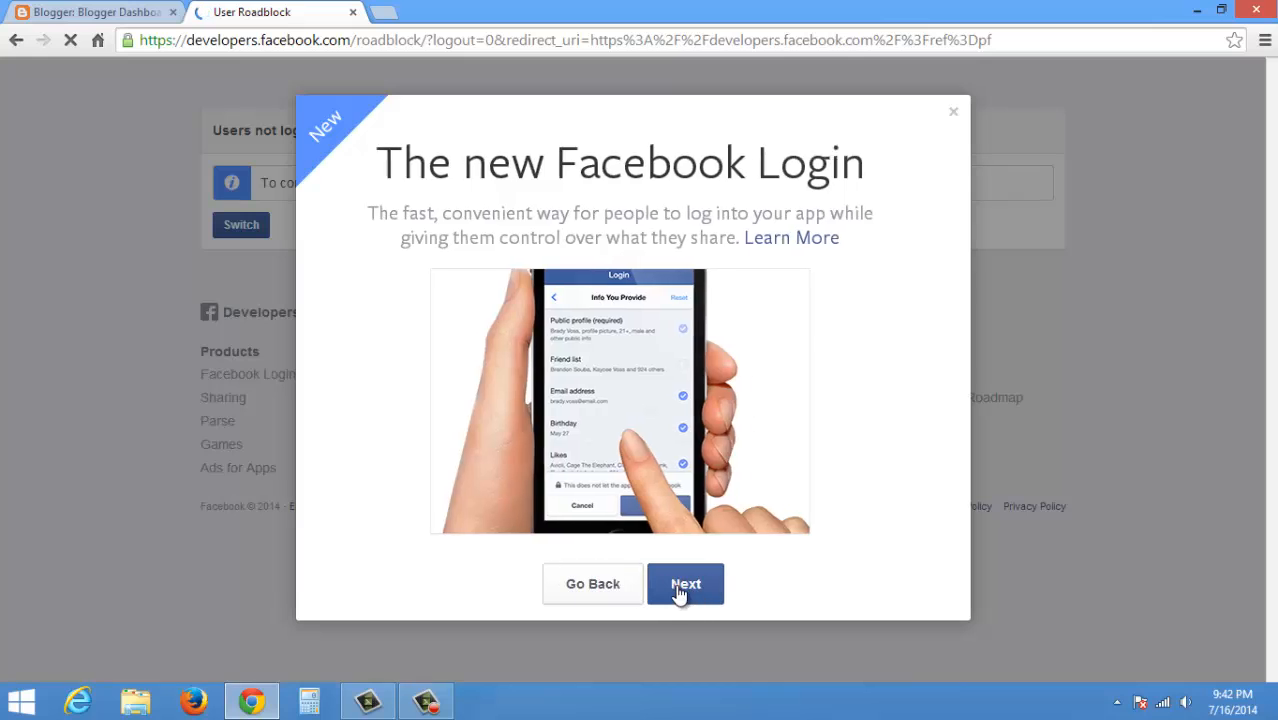
pyautogui.click(677, 592)
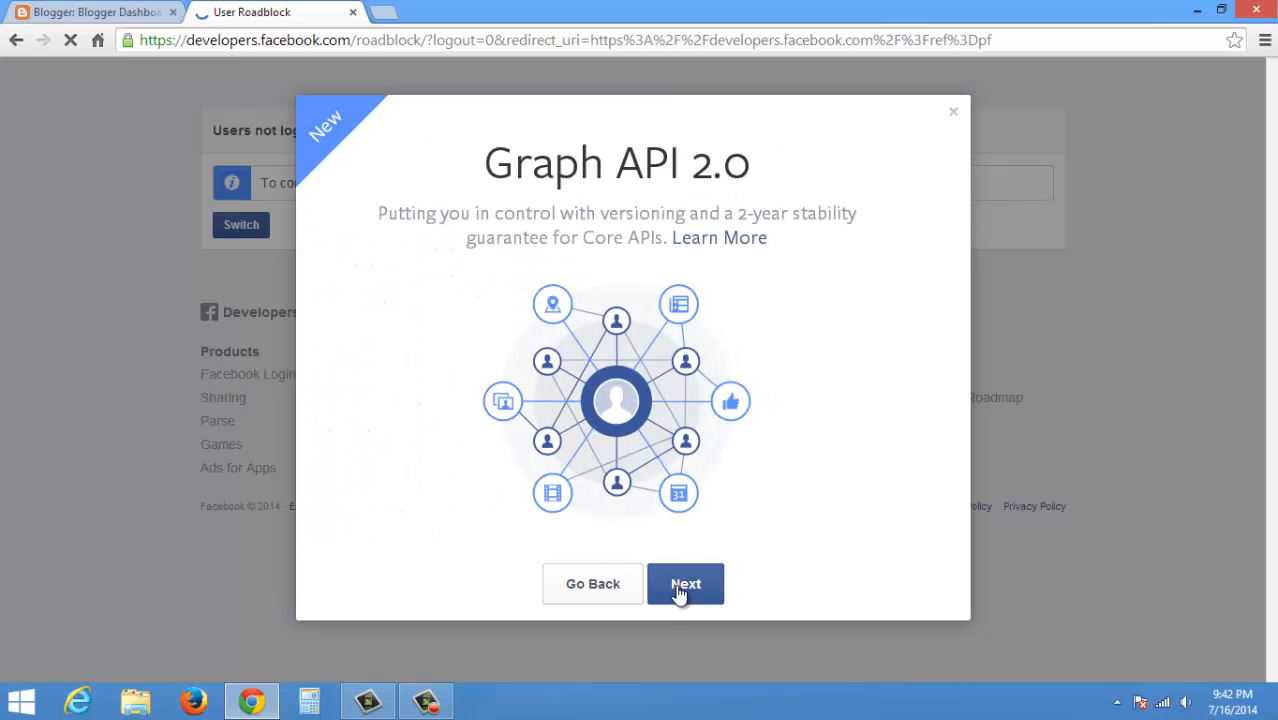
pyautogui.click(679, 592)
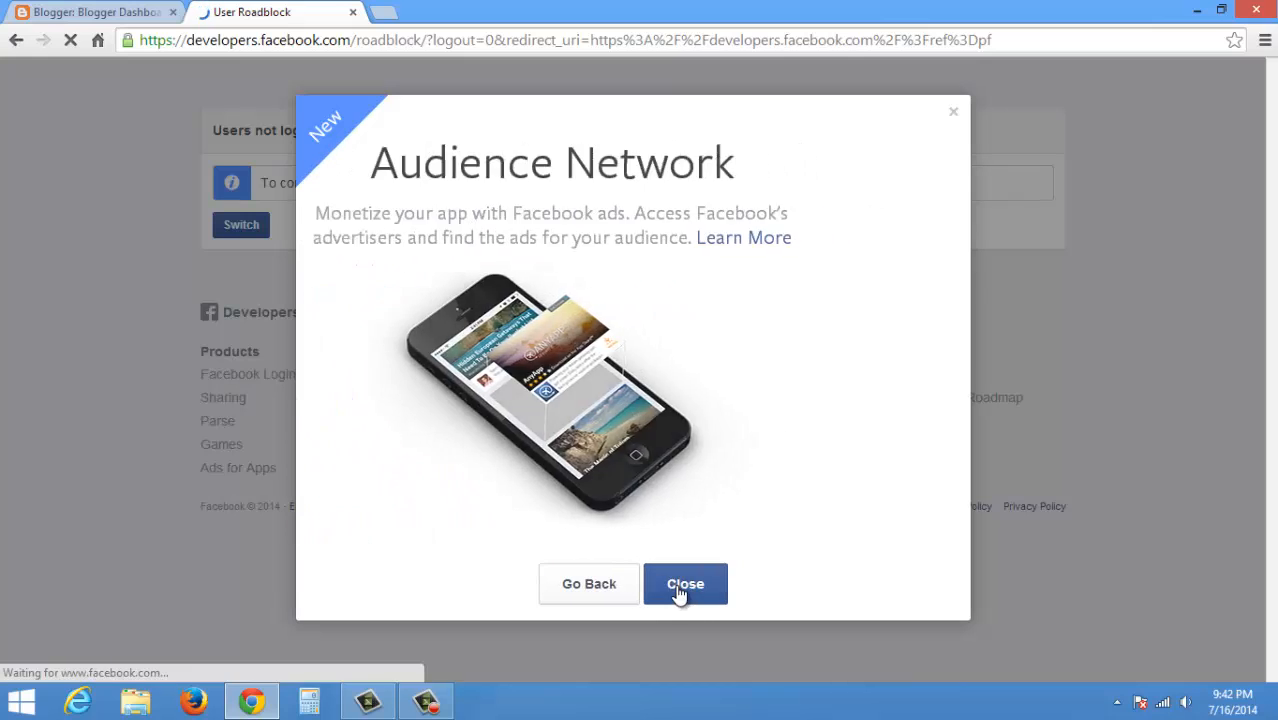
pyautogui.click(954, 115)
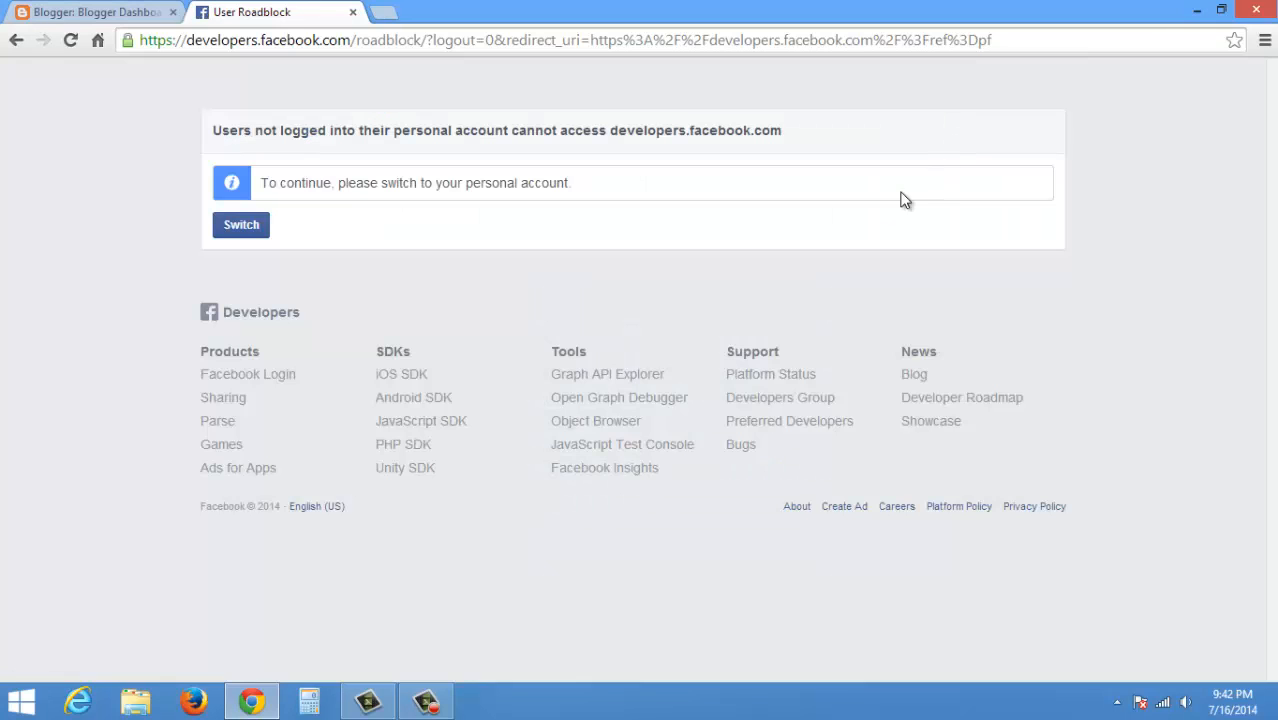
pyautogui.click(251, 228)
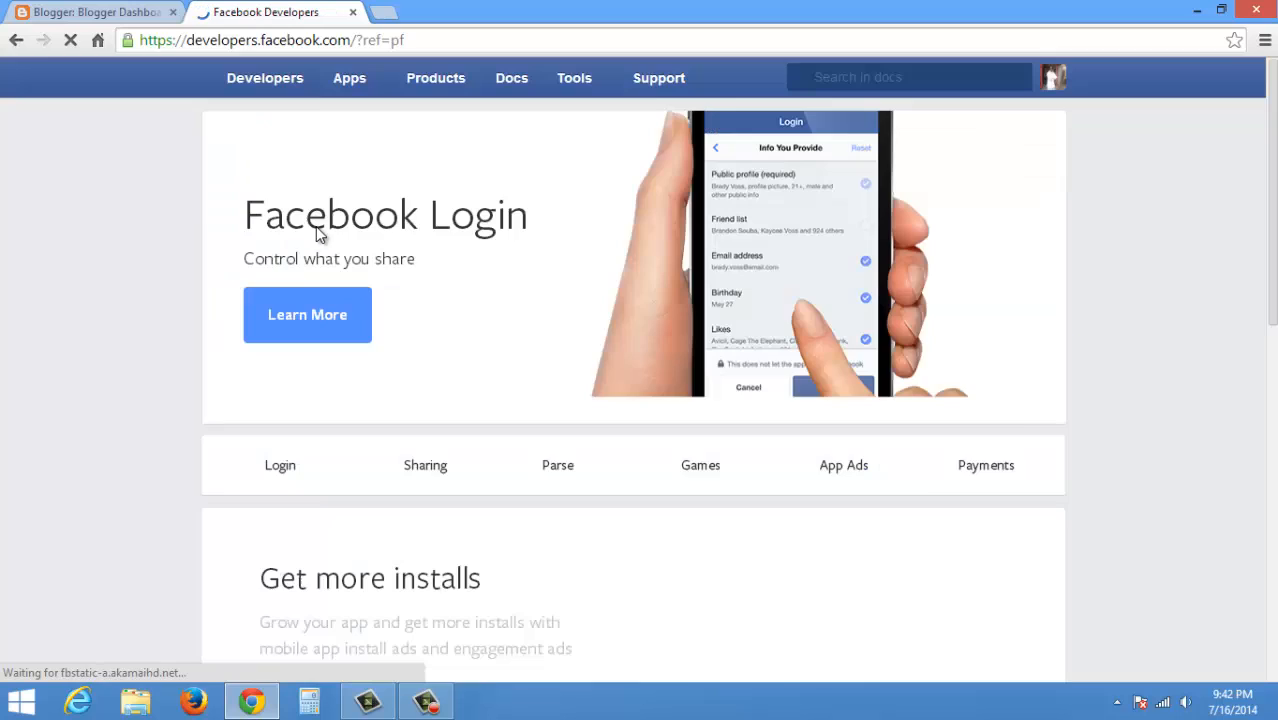
# Open the developer documentation and look over its overview page and list of topics.
pyautogui.click(504, 82)
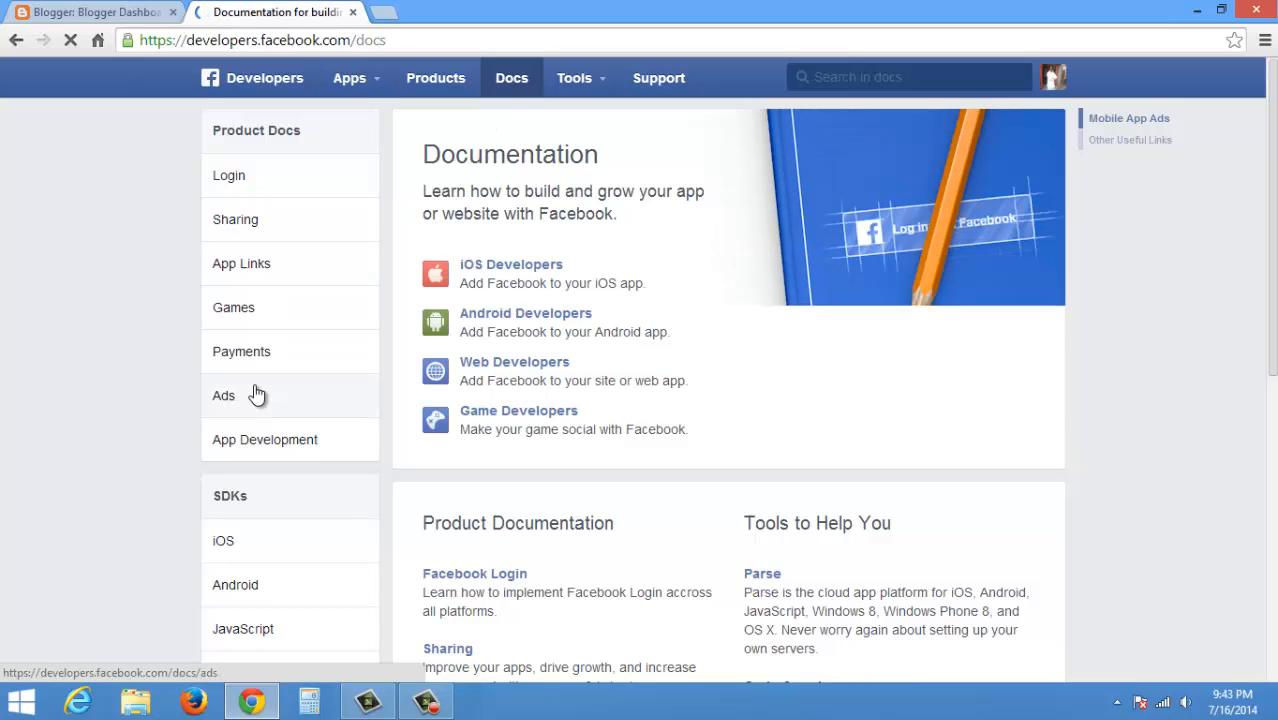
pyautogui.scroll(-3, 300, 398)
pyautogui.scroll(-3, 262, 402)
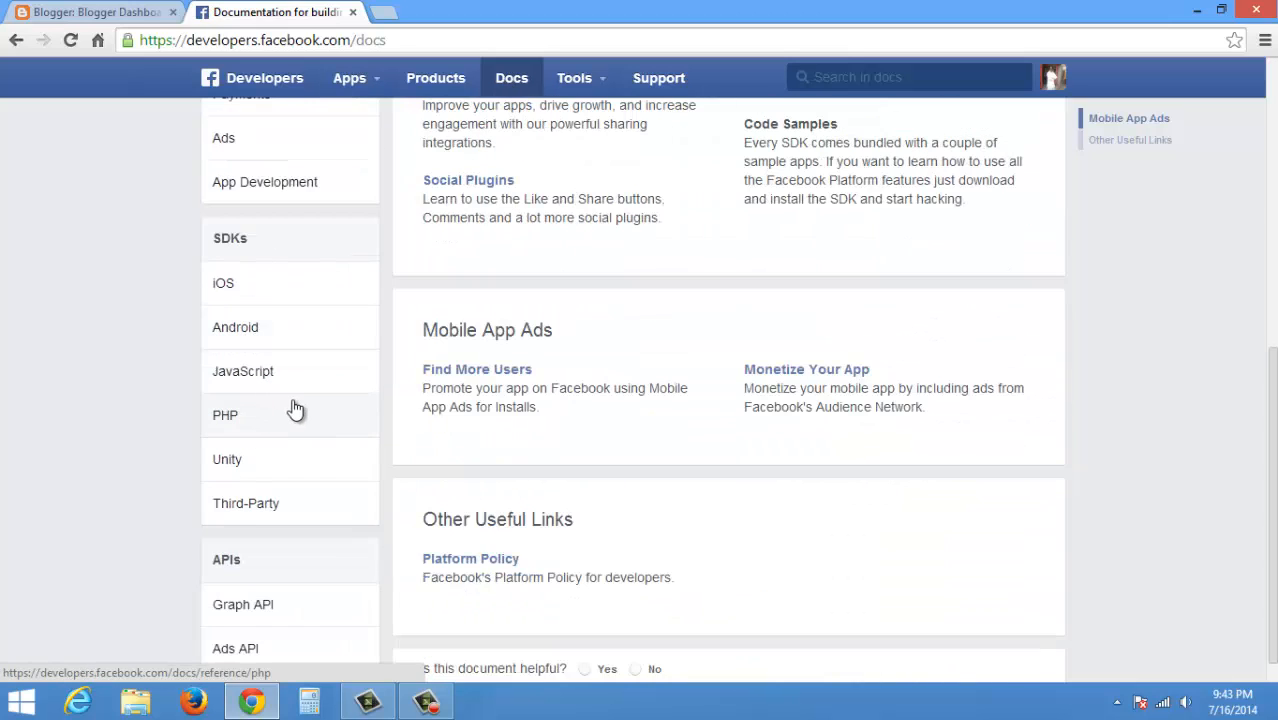
pyautogui.scroll(6, 125, 386)
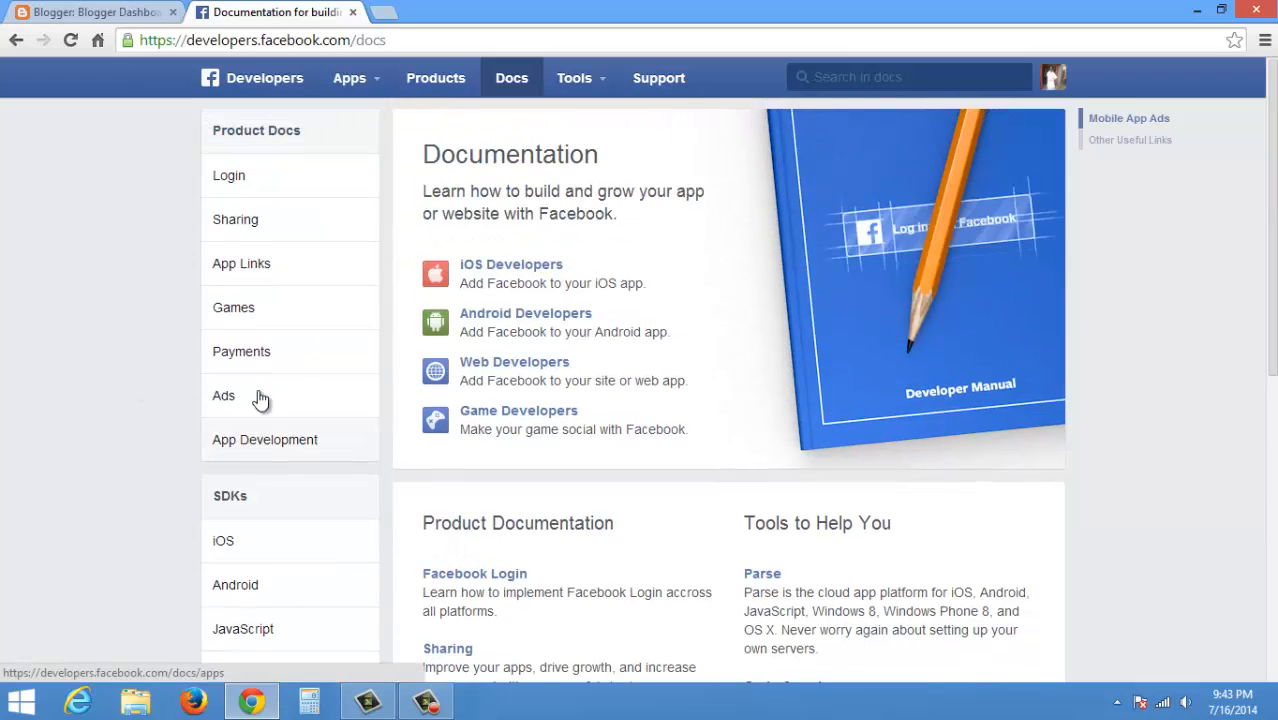
# Look through the Sharing, App Development and App Links sections of the product documentation.
pyautogui.click(250, 228)
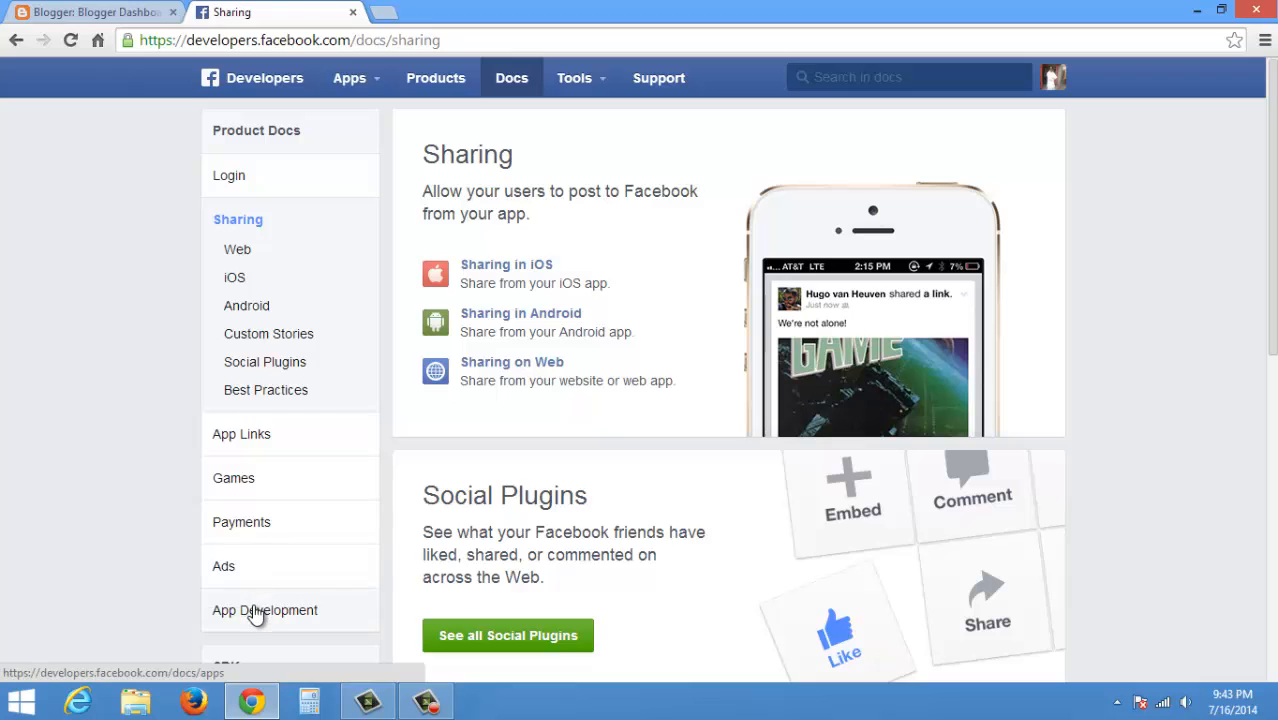
pyautogui.click(253, 610)
pyautogui.scroll(-3, 340, 582)
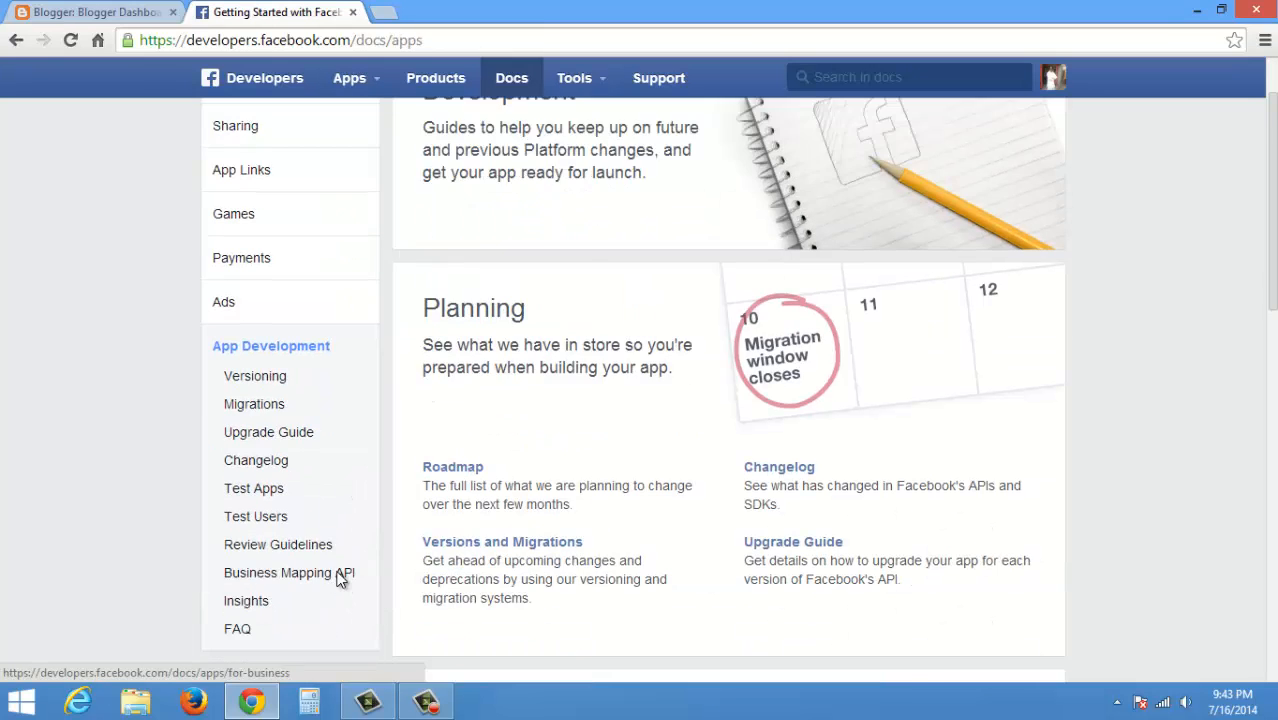
pyautogui.scroll(-4, 340, 580)
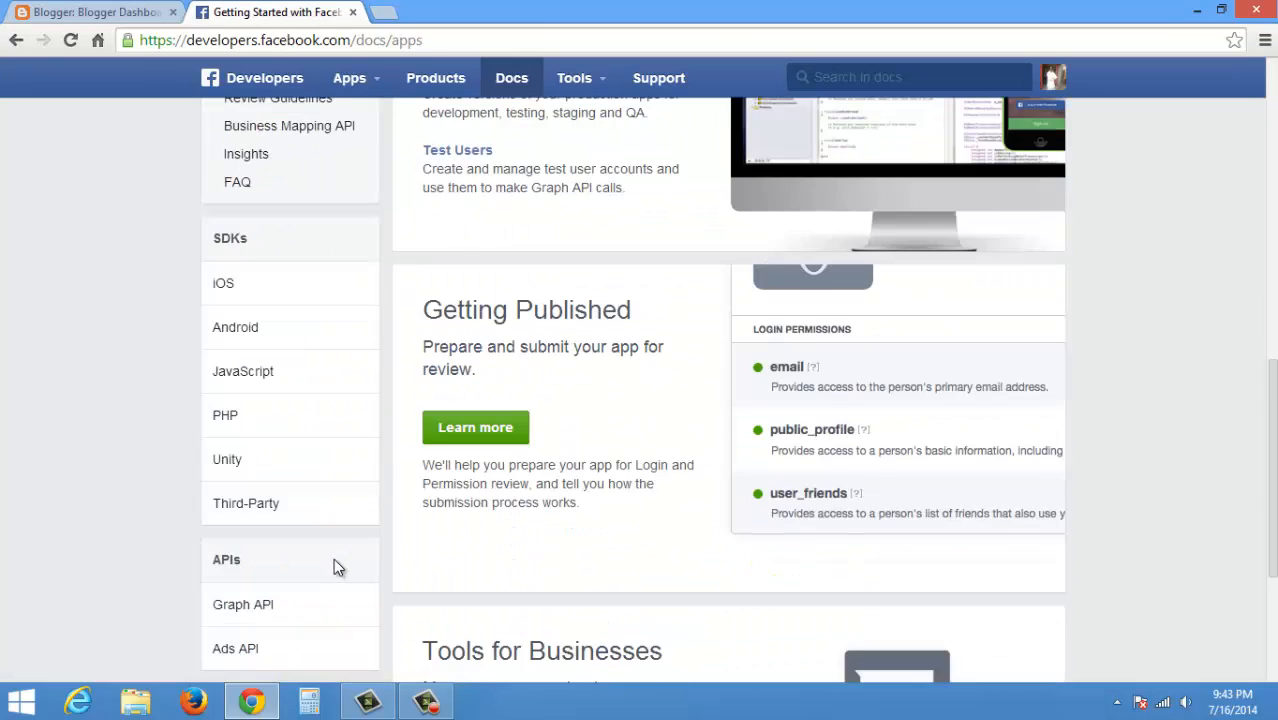
pyautogui.scroll(1, 333, 558)
pyautogui.scroll(4, 335, 566)
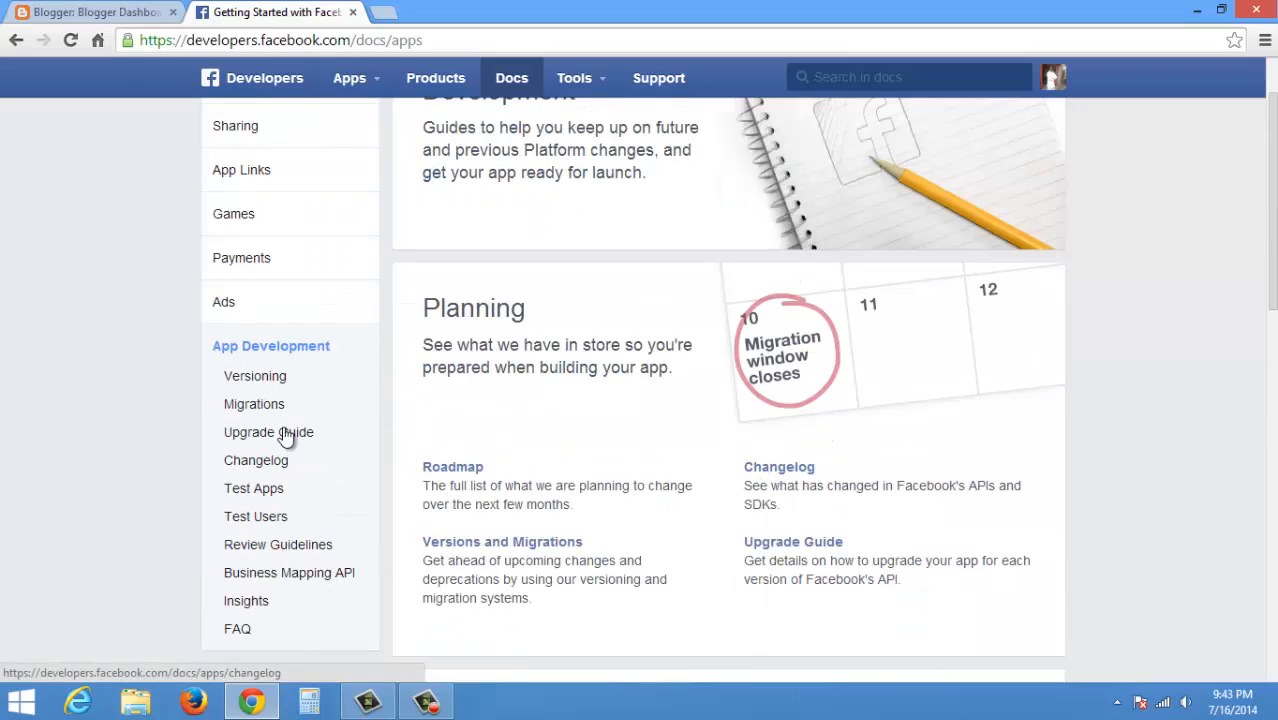
pyautogui.click(258, 178)
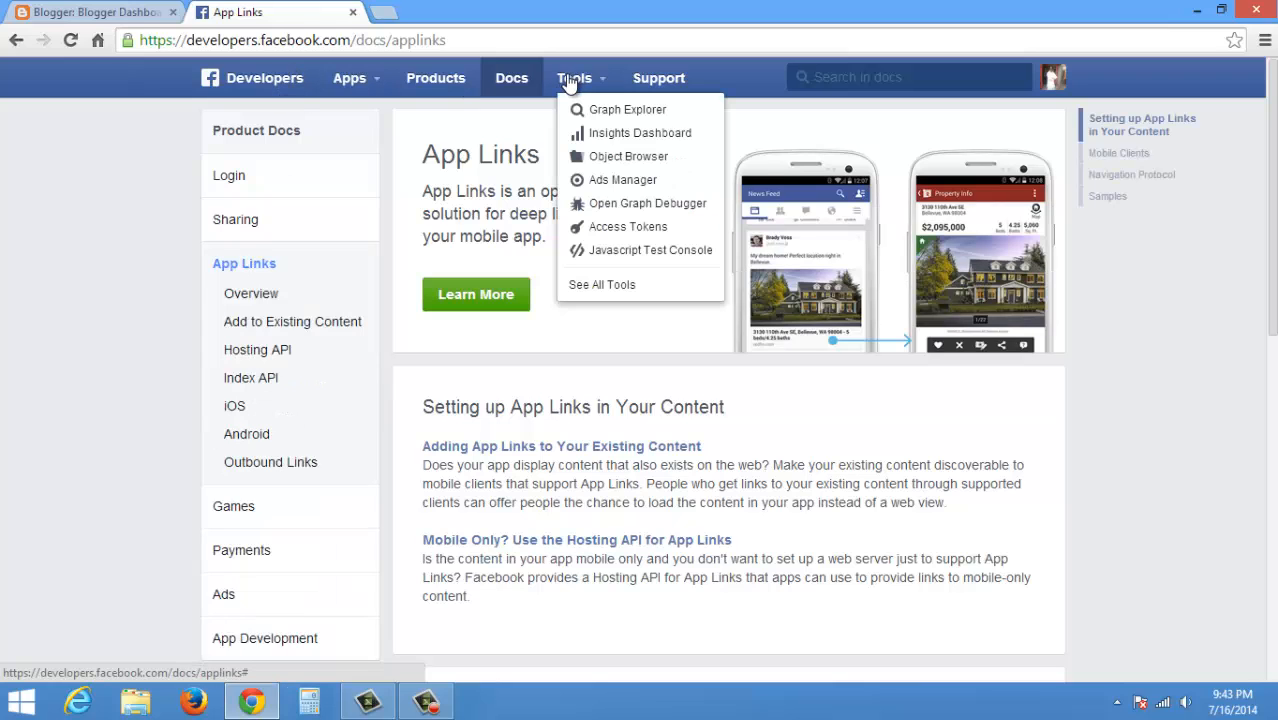
# Return to the documentation overview and open the Sharing documentation, checking its Web topic as well.
pyautogui.click(512, 80)
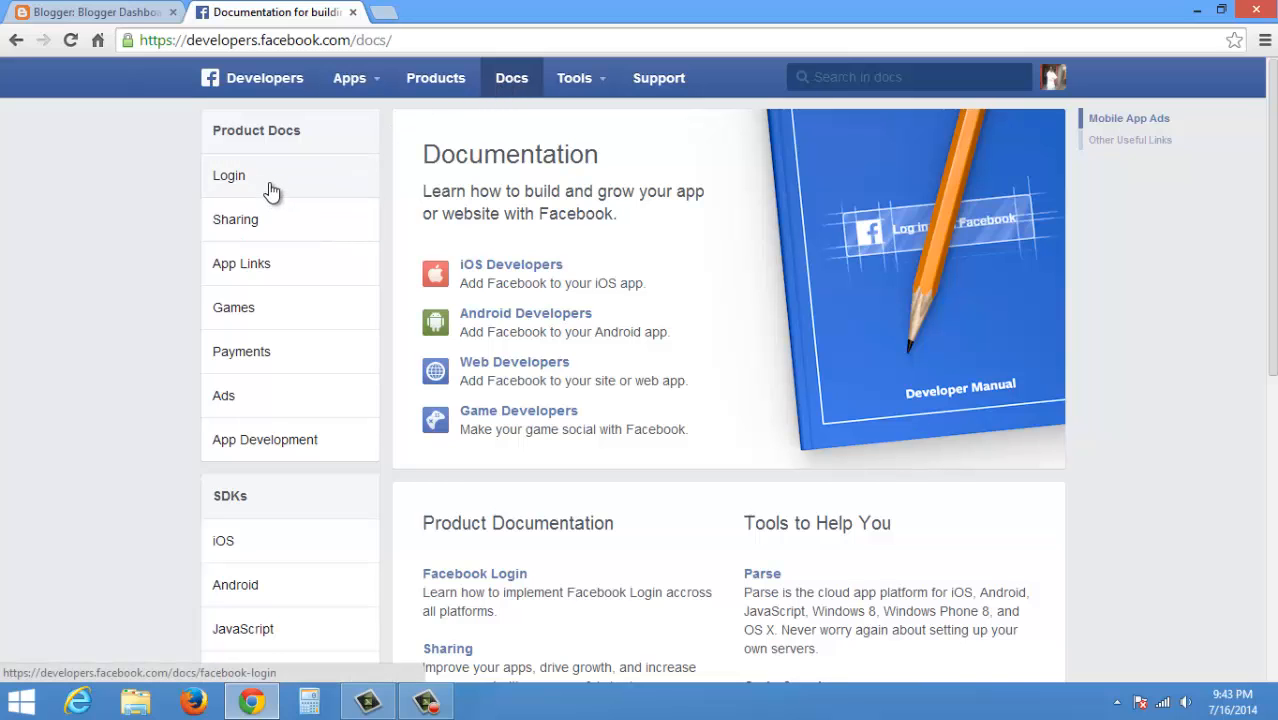
pyautogui.scroll(-3, 280, 195)
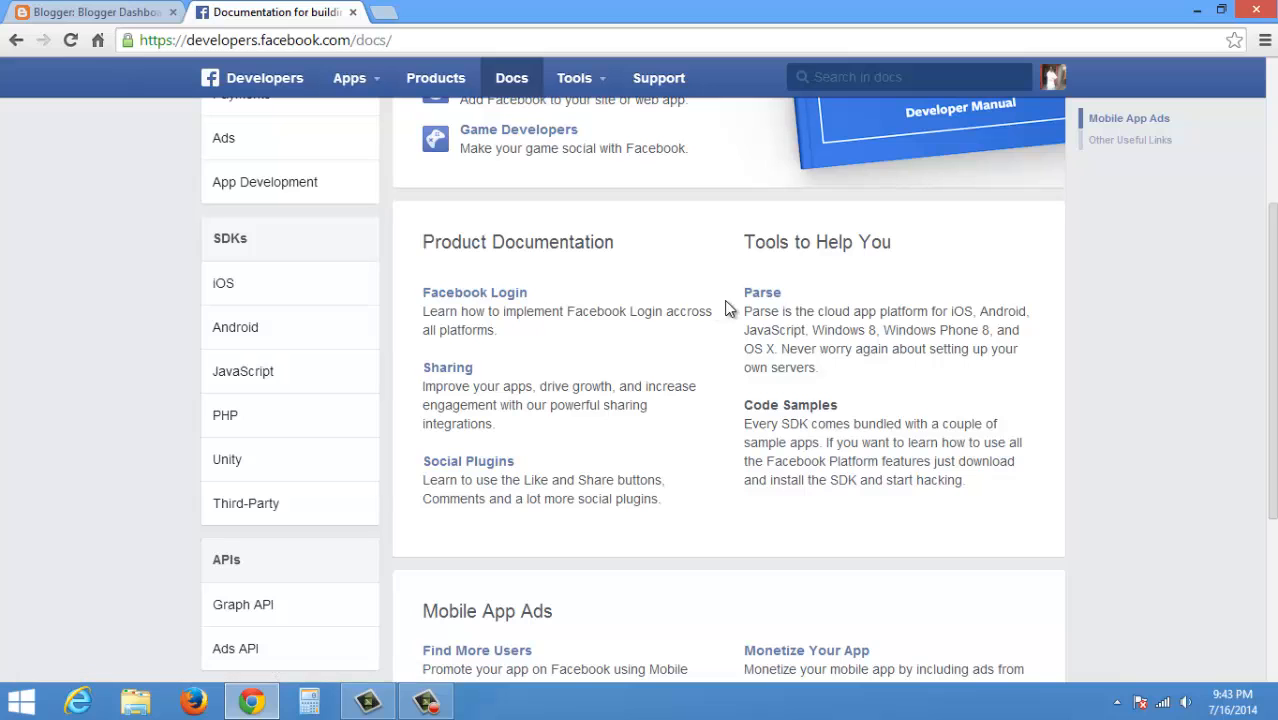
pyautogui.scroll(-2, 522, 533)
pyautogui.scroll(-2, 709, 503)
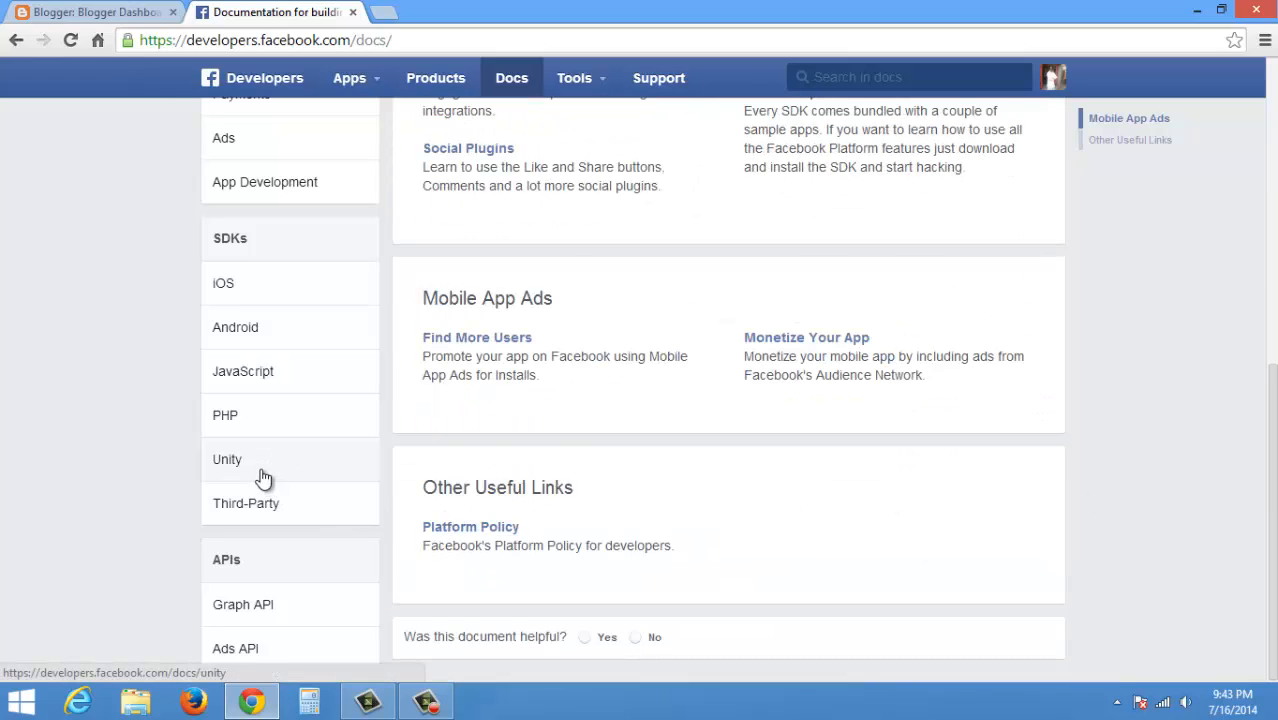
pyautogui.scroll(3, 257, 465)
pyautogui.scroll(2, 310, 455)
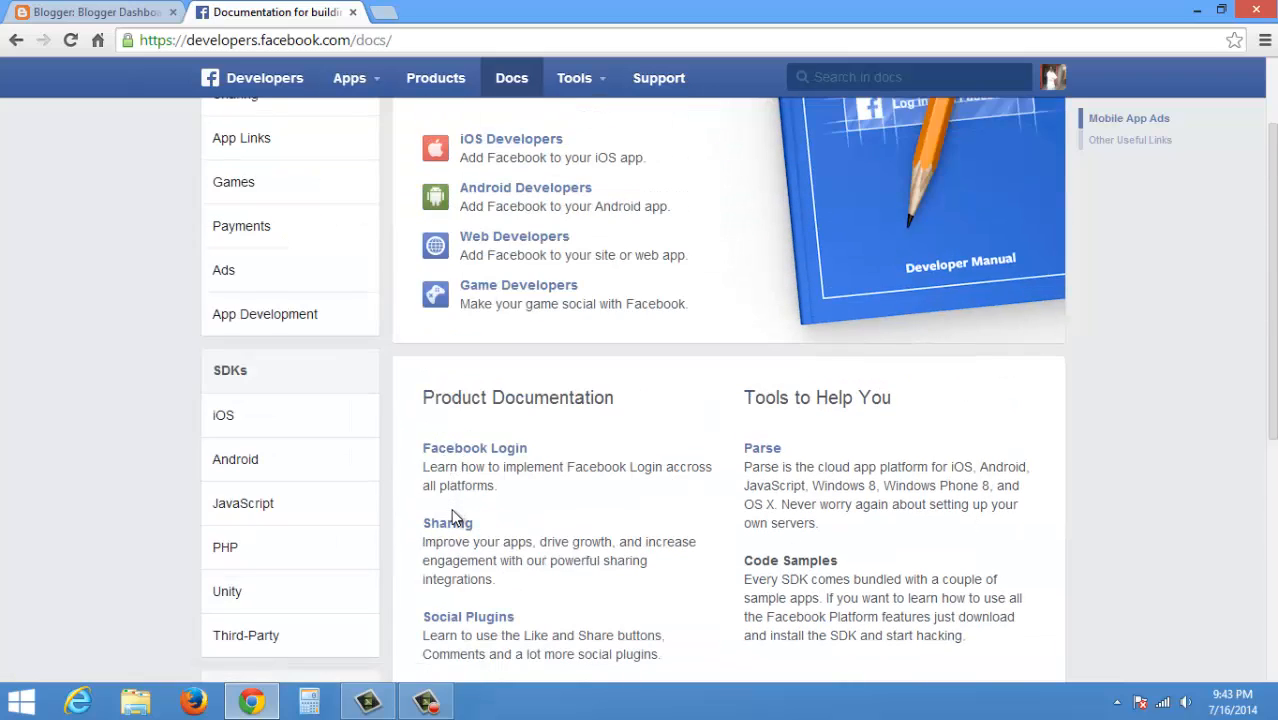
pyautogui.click(448, 524)
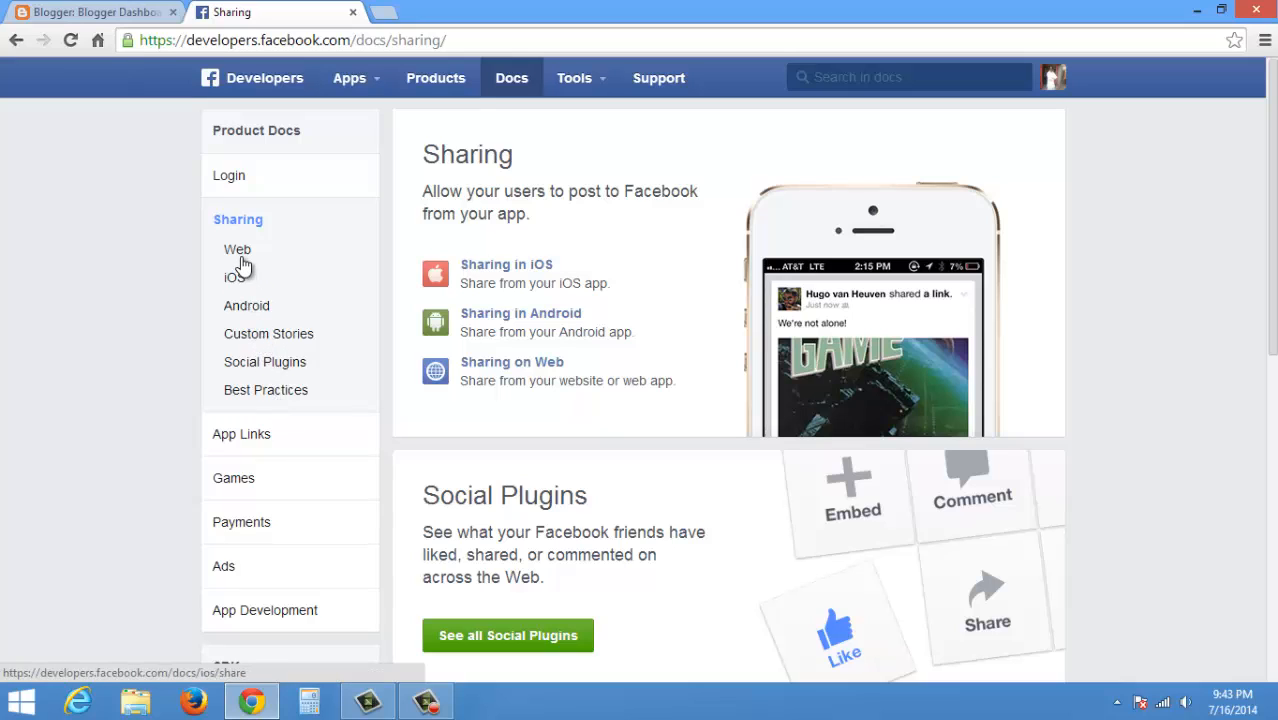
pyautogui.click(241, 251)
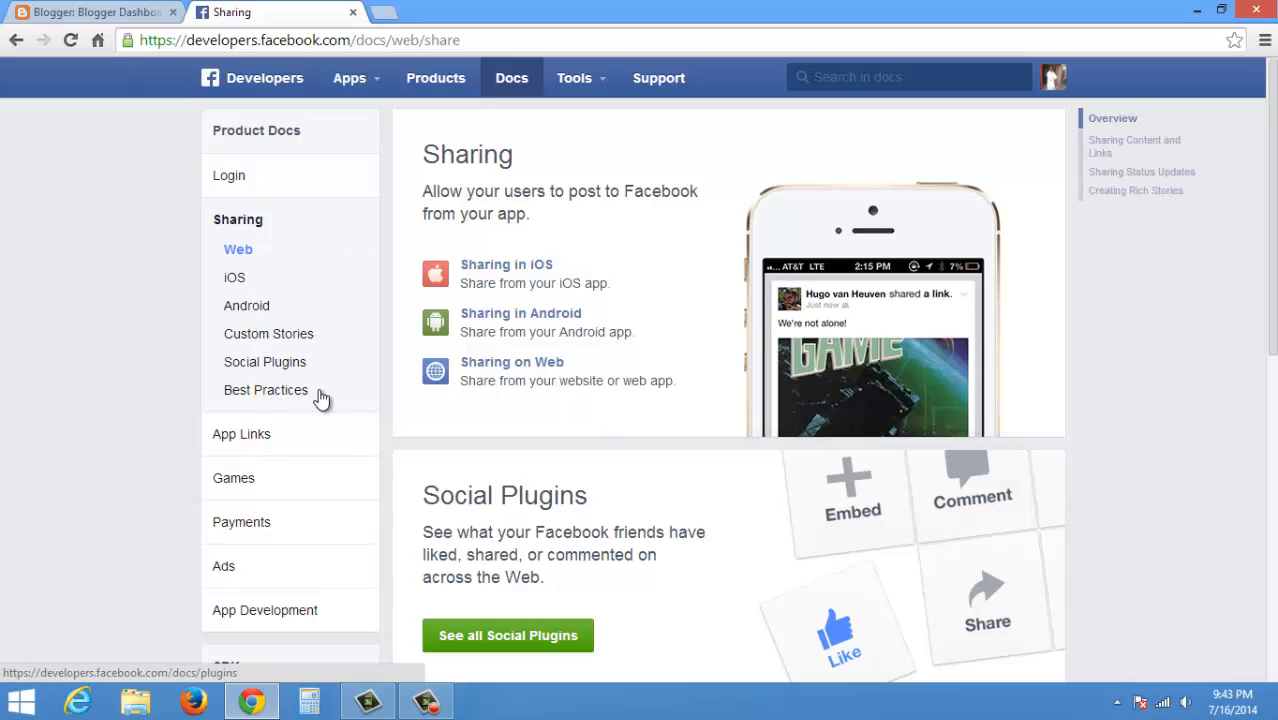
pyautogui.click(245, 229)
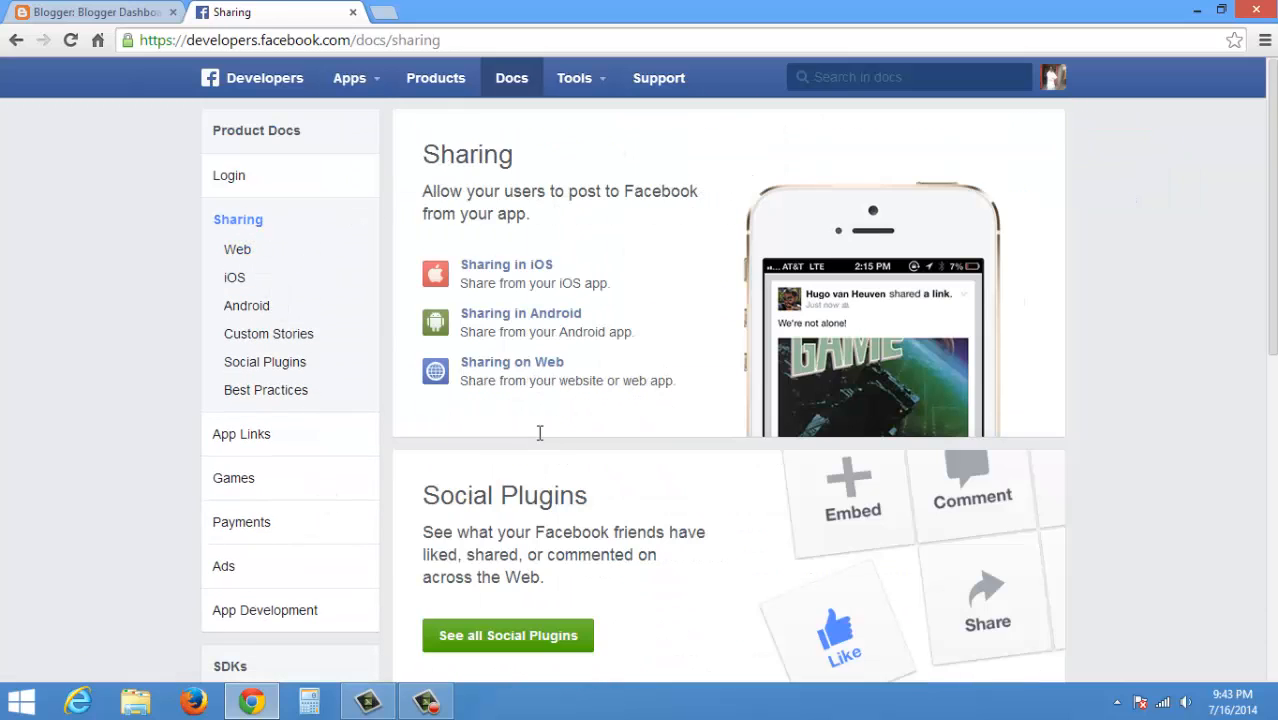
# Open the Like Button page under Social Plugins, and from there the Like Box plugin page.
pyautogui.scroll(-1, 540, 444)
pyautogui.scroll(-1, 540, 444)
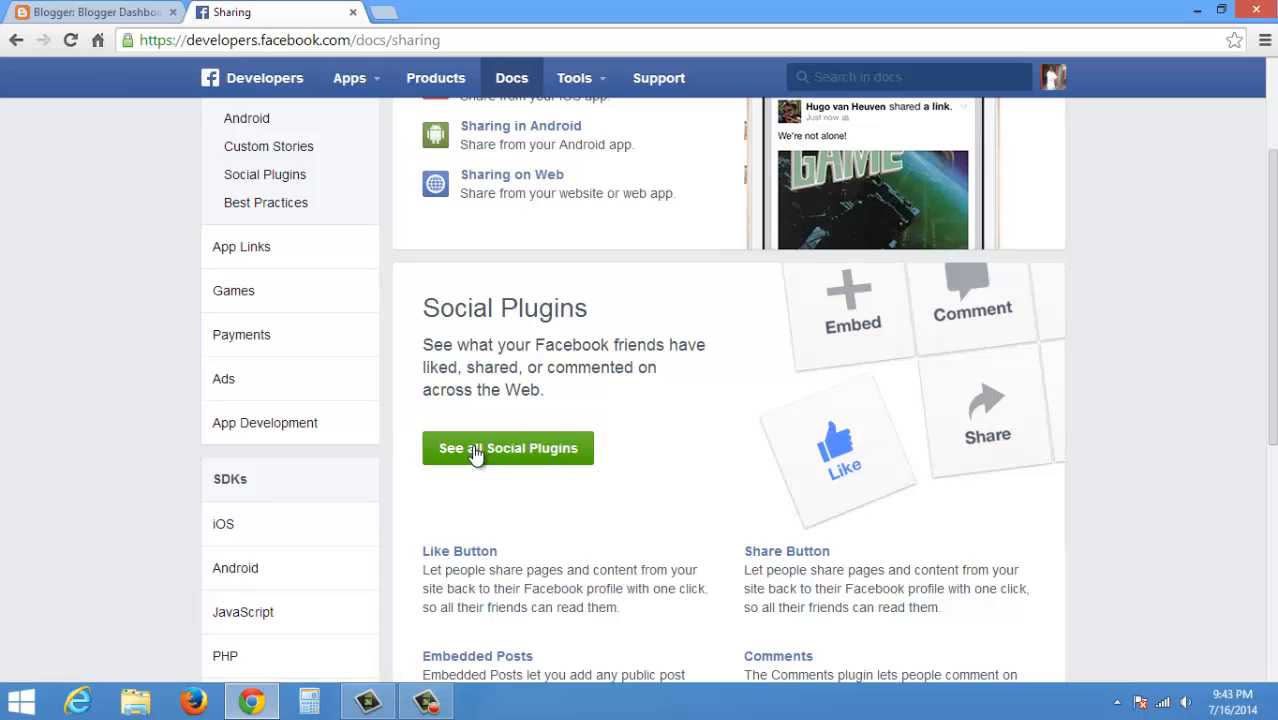
pyautogui.scroll(-2, 430, 457)
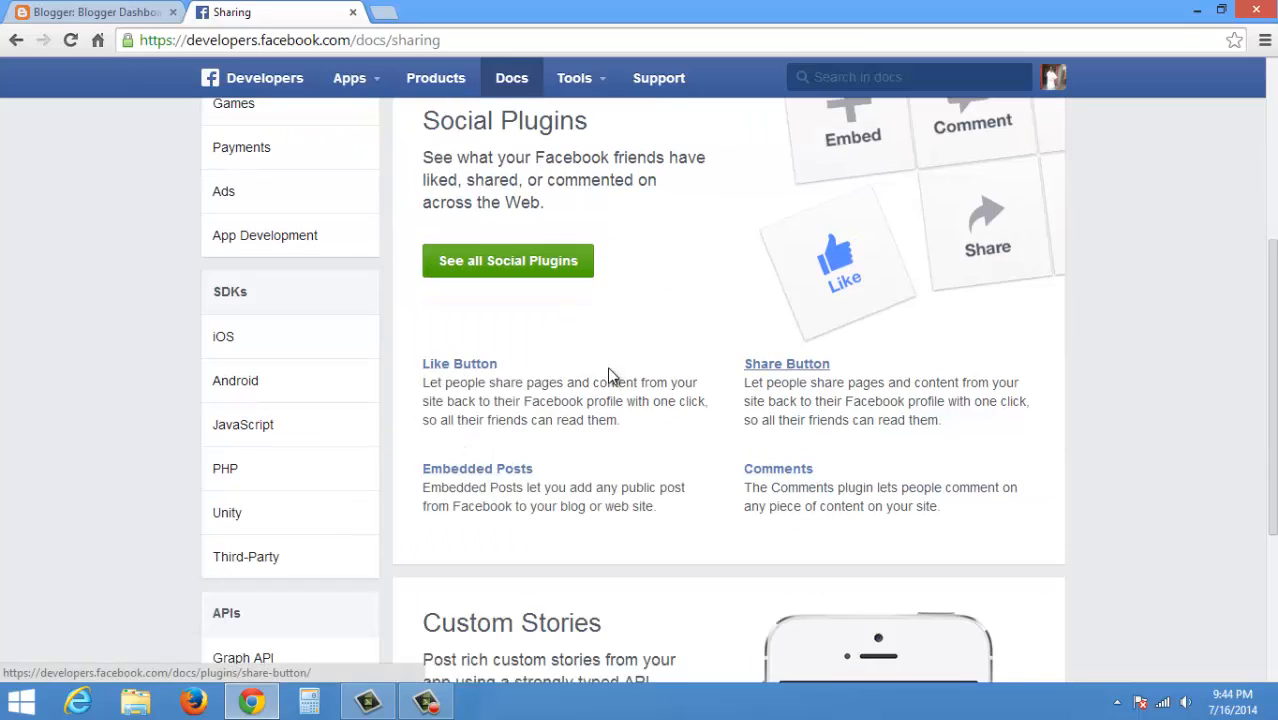
pyautogui.click(487, 370)
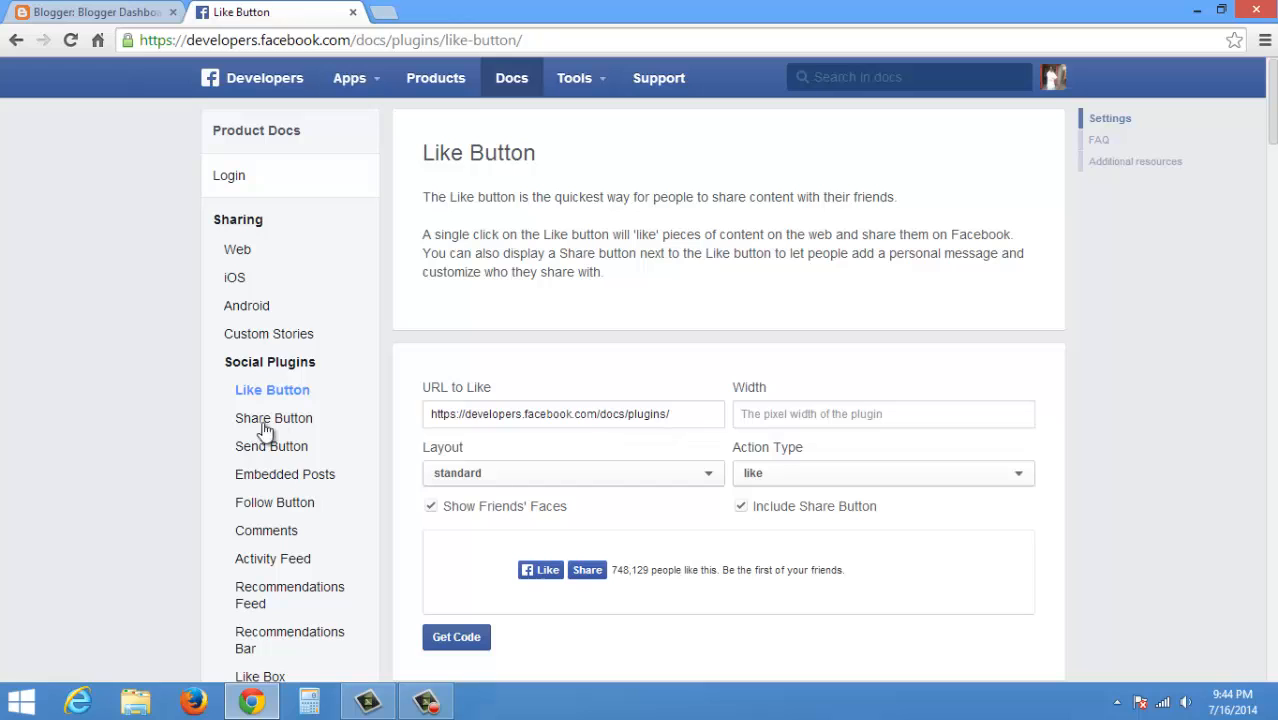
pyautogui.scroll(-2, 285, 478)
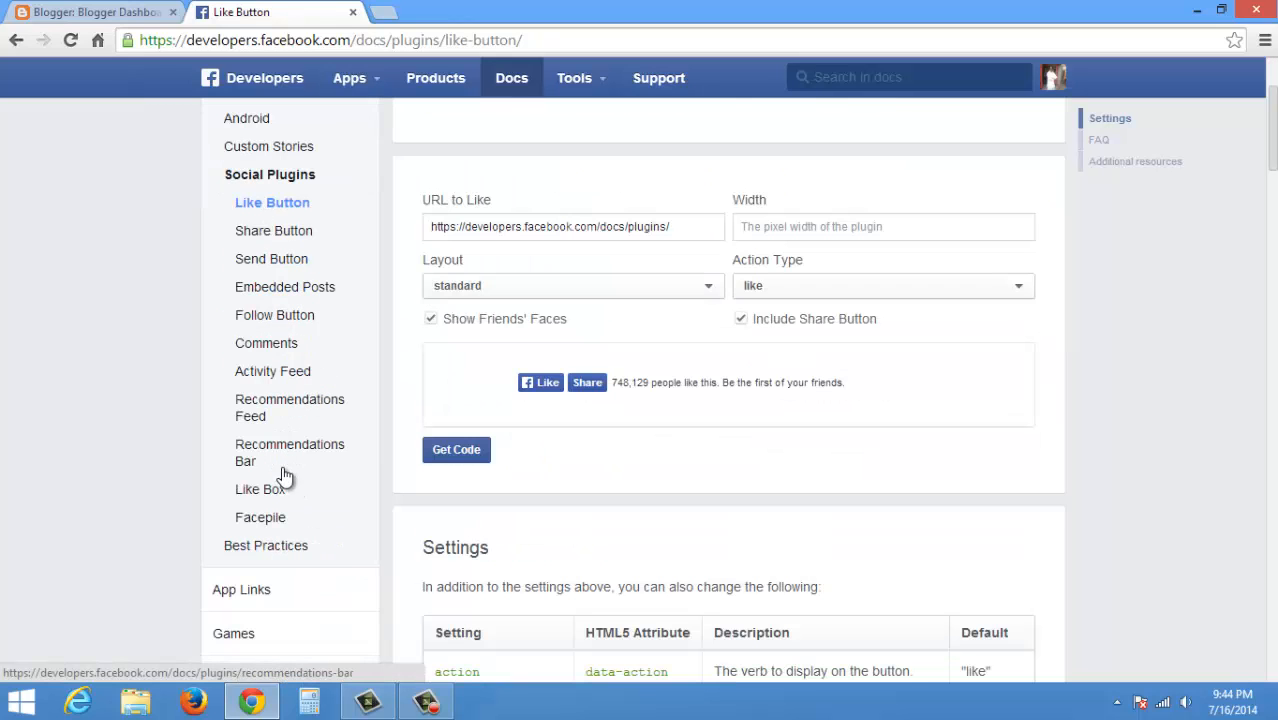
pyautogui.click(263, 494)
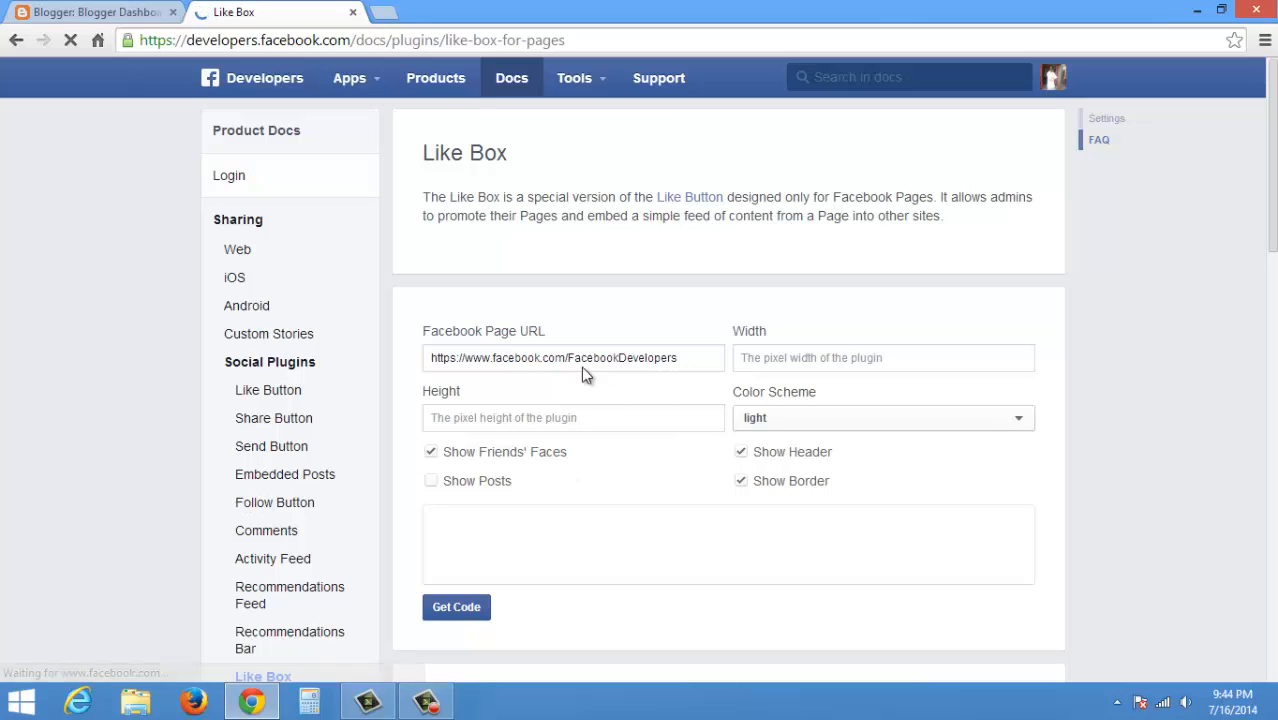
# Load facebook.com in a new browser tab, keeping the Like Box page open.
pyautogui.click(395, 18)
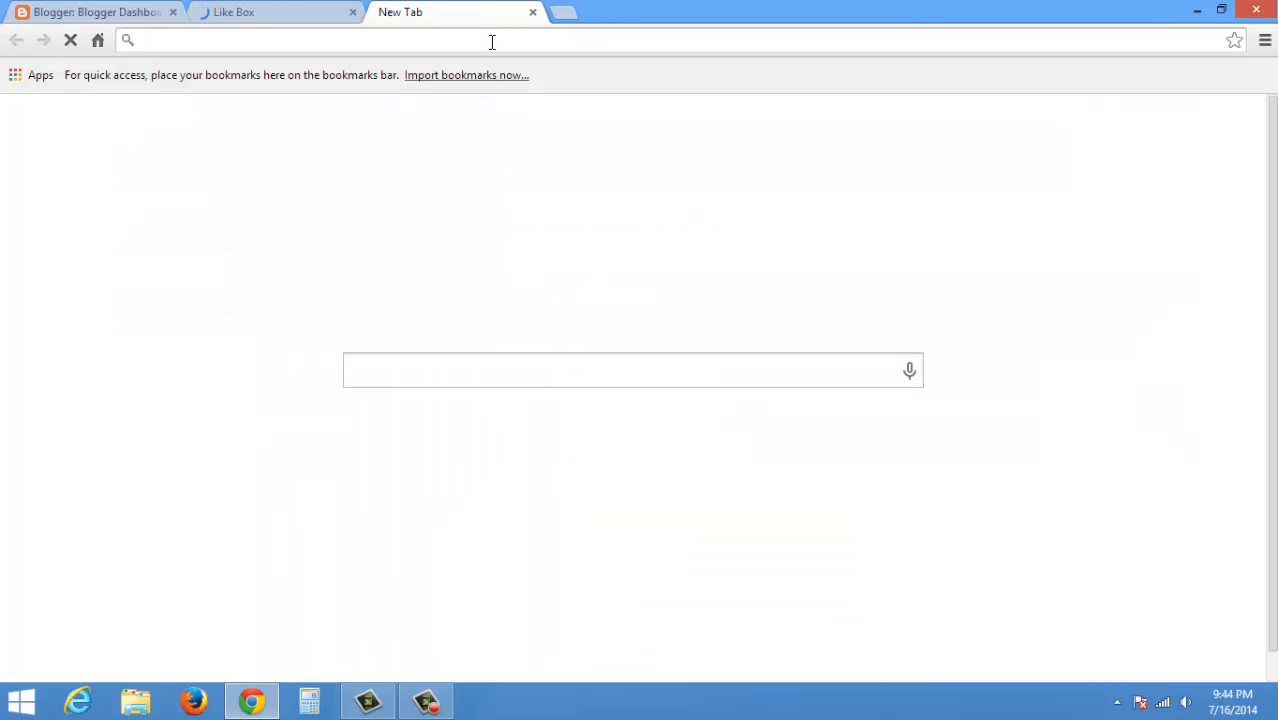
pyautogui.write('facebook.com')
pyautogui.press('Return')
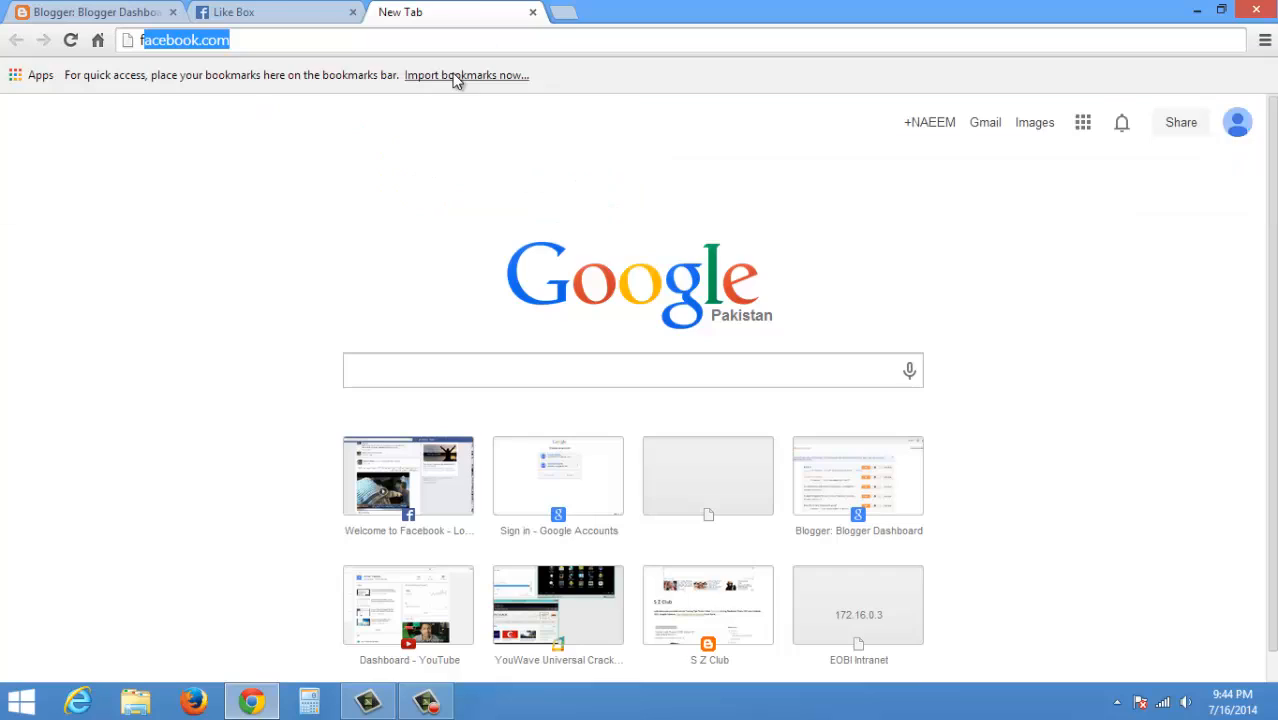
# Open the Software Zone Club page on Facebook and copy the SoftwareZoneClub part of its web address.
pyautogui.click(976, 80)
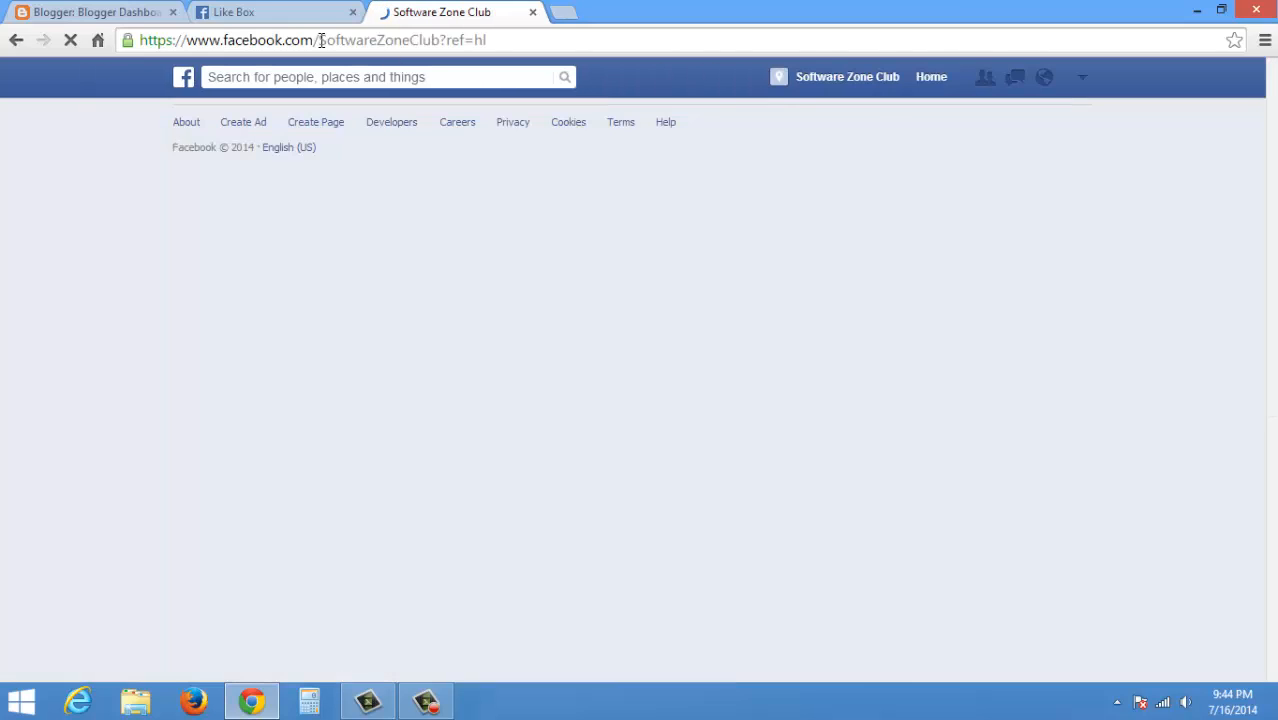
pyautogui.moveTo(318, 40); pyautogui.dragTo(440, 40)
pyautogui.hotkey('ctrl', 'c')
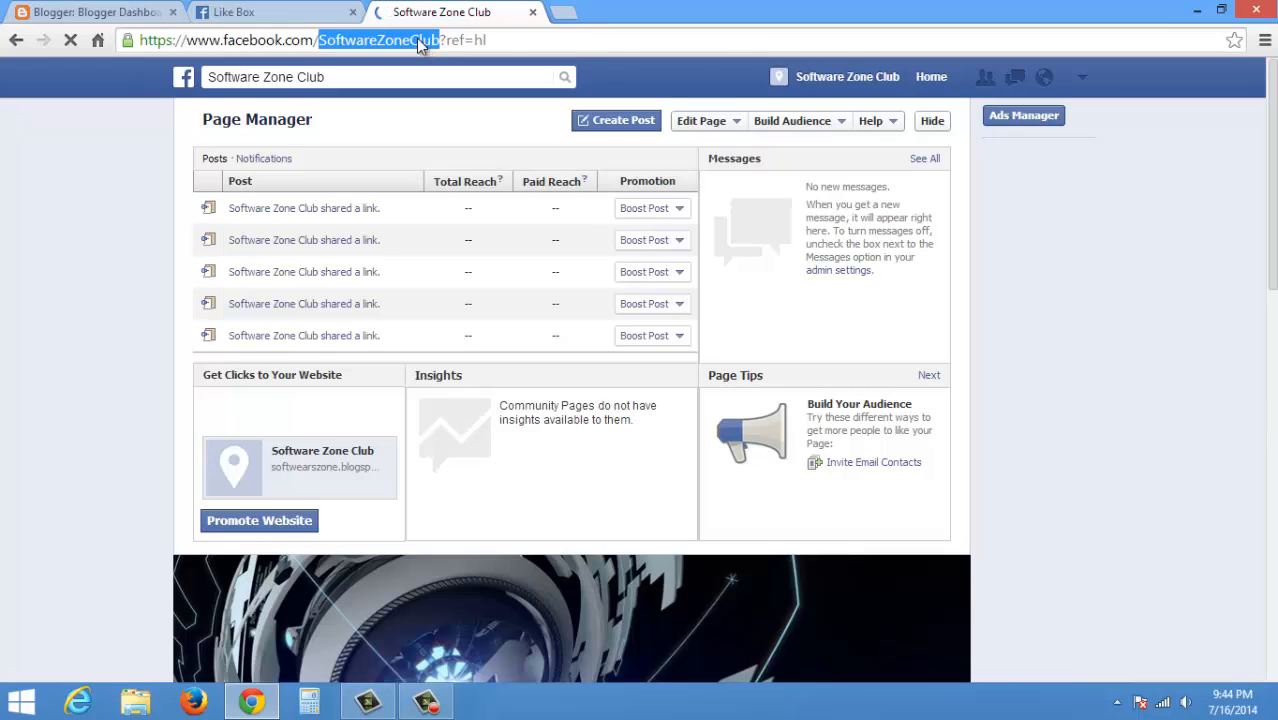
pyautogui.rightClick(440, 40)
pyautogui.click(440, 86)
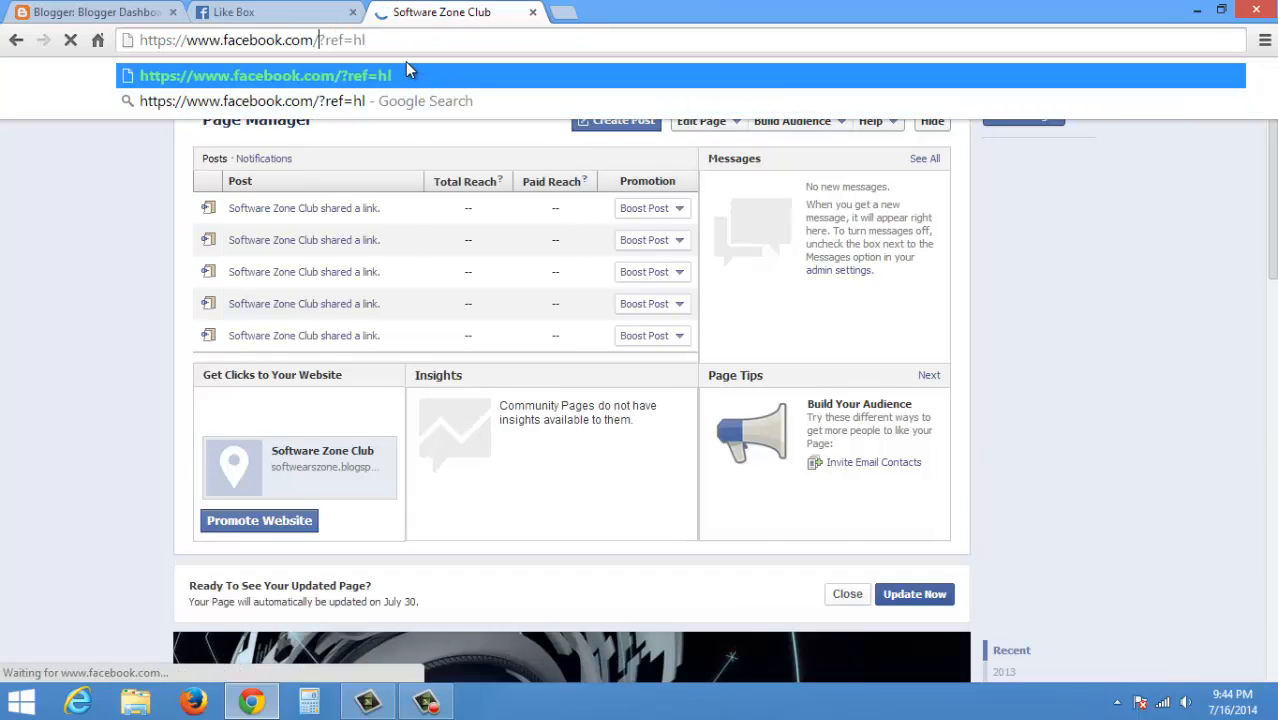
pyautogui.hotkey('ctrl', 'v')
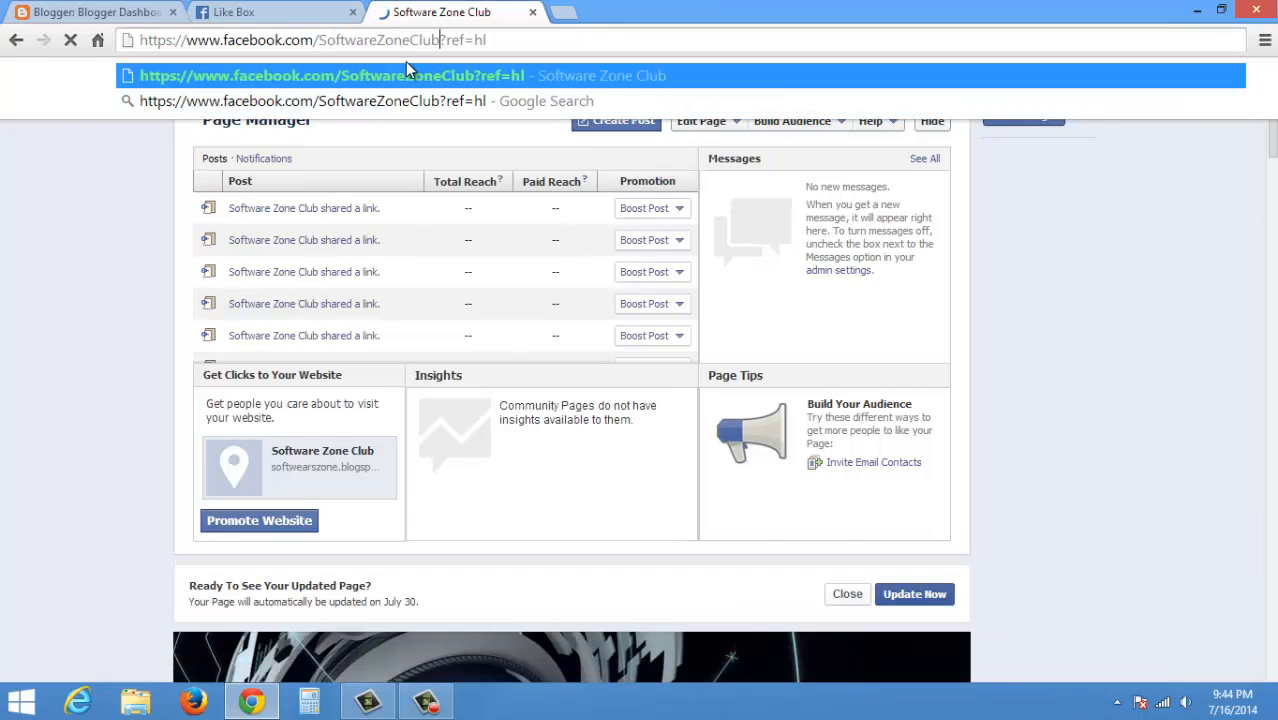
pyautogui.moveTo(319, 40); pyautogui.dragTo(441, 40)
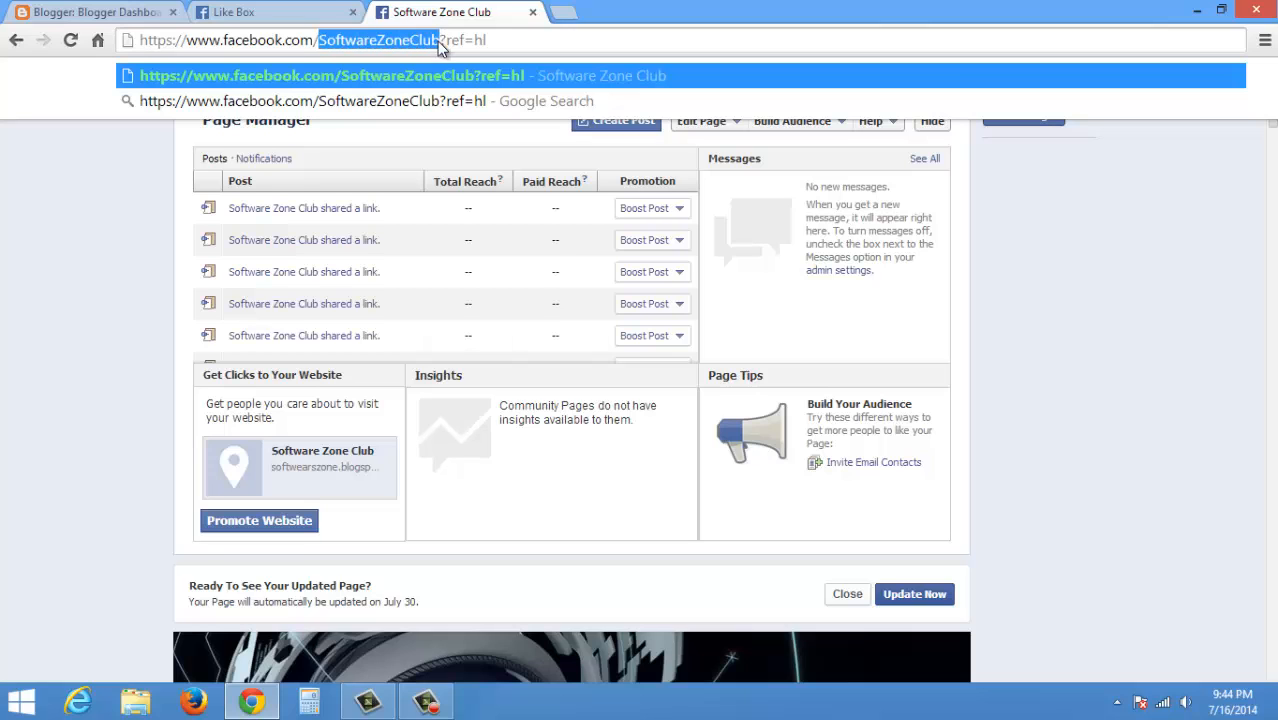
pyautogui.rightClick(441, 45)
pyautogui.click(468, 106)
# Replace FacebookDevelopers with the copied SoftwareZoneClub in the Like Box's Facebook Page URL and check the preview.
pyautogui.click(235, 12)
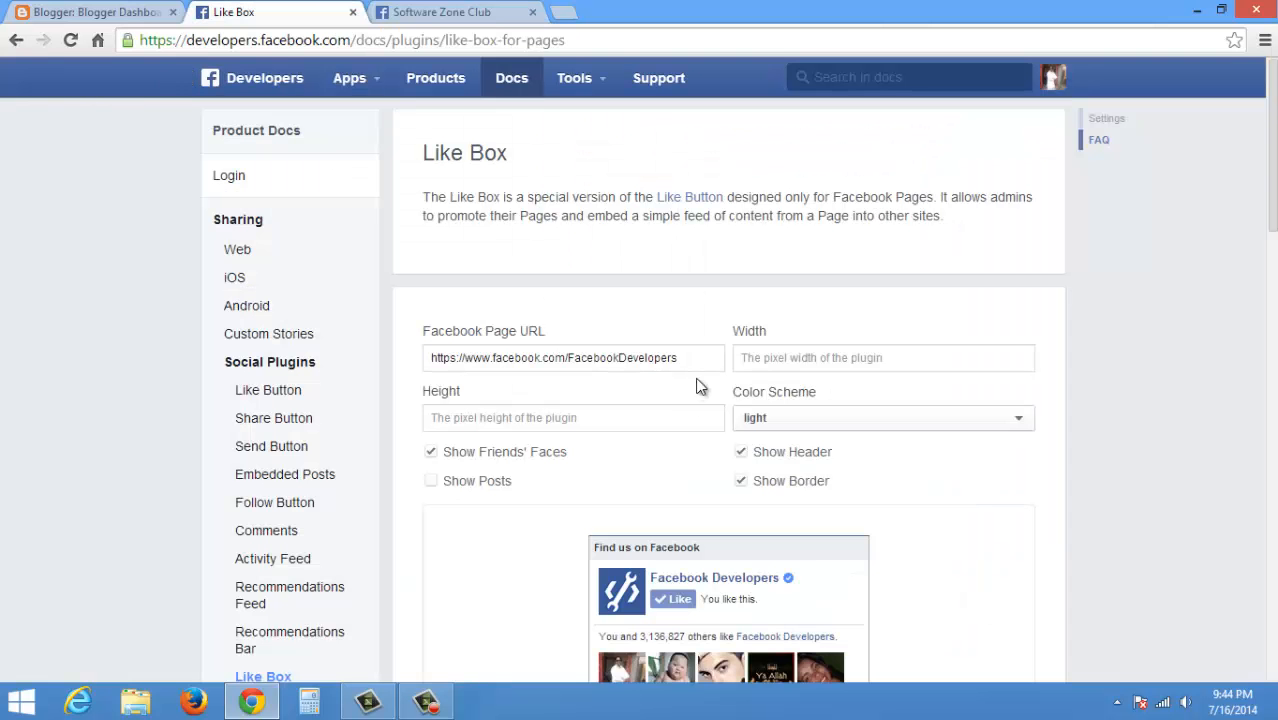
pyautogui.moveTo(620, 360); pyautogui.dragTo(697, 359)
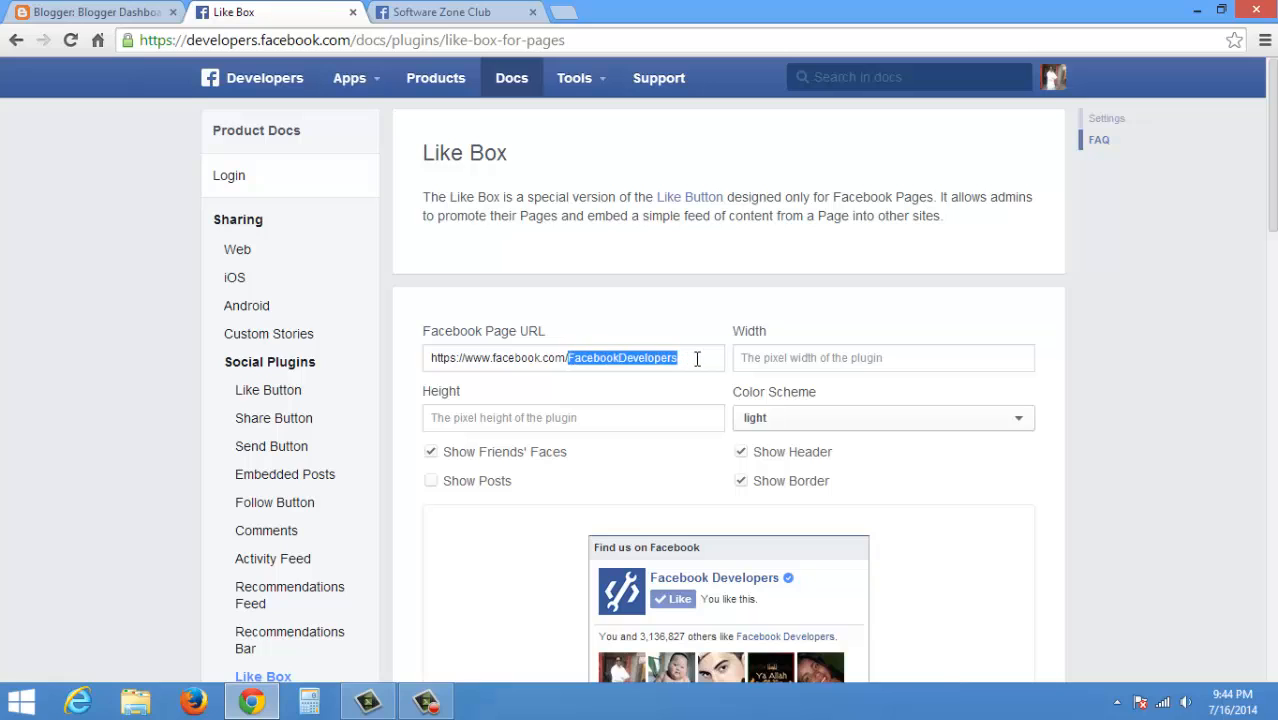
pyautogui.rightClick(652, 365)
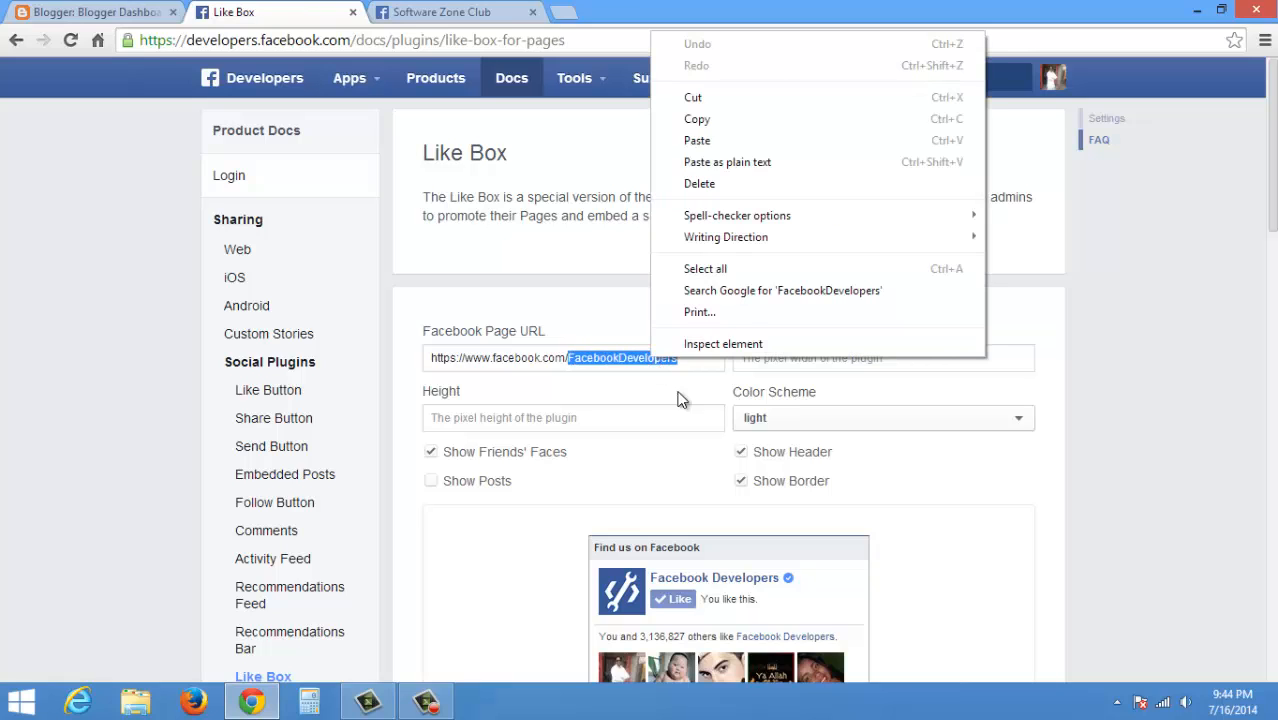
pyautogui.click(705, 134)
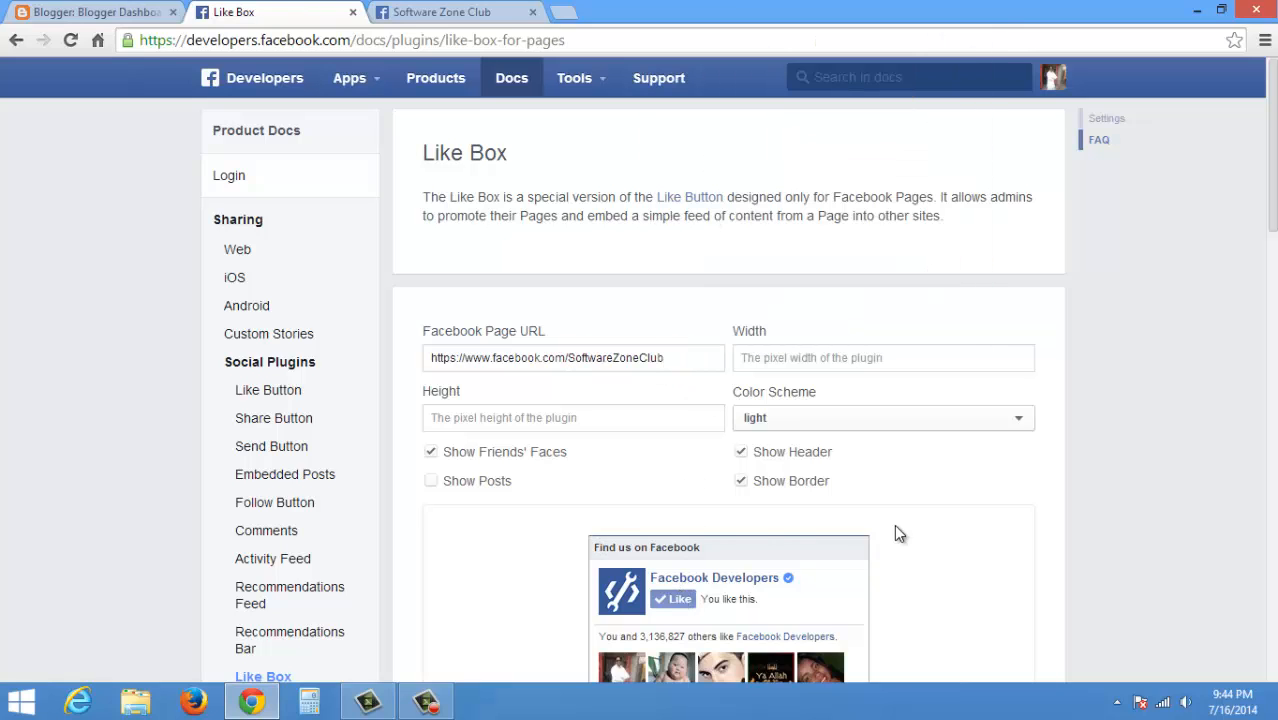
pyautogui.scroll(-1, 900, 538)
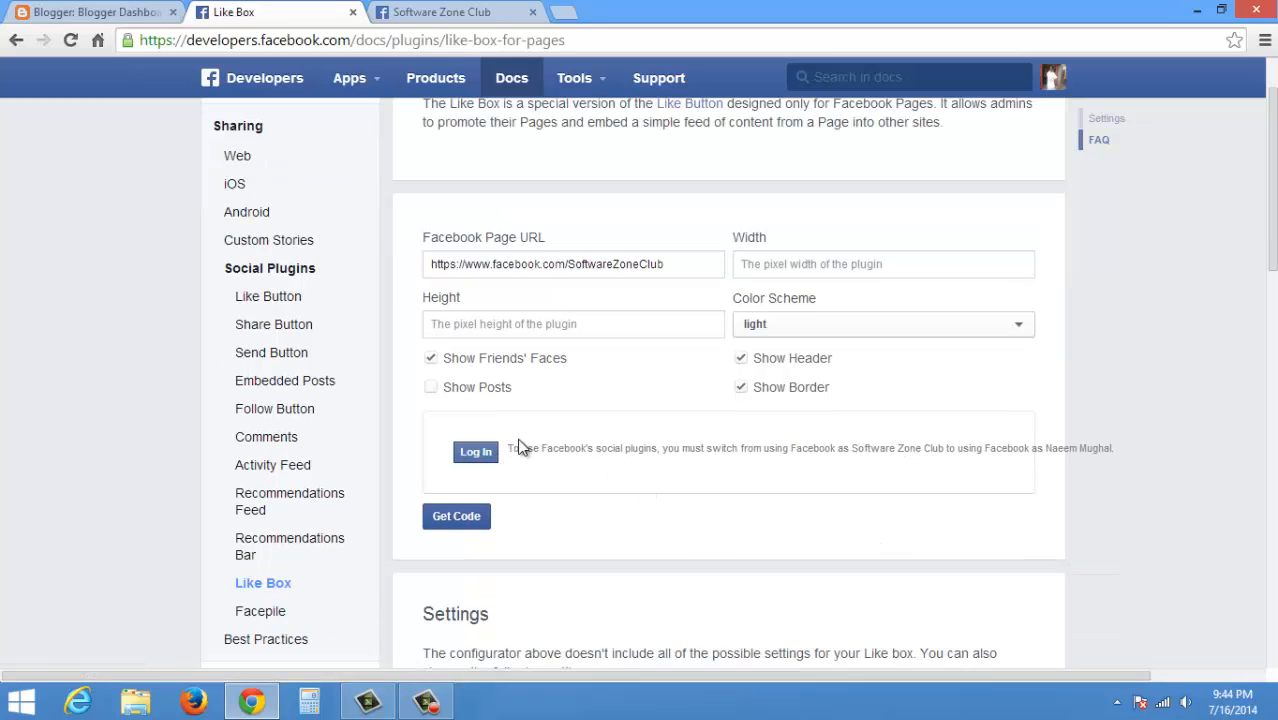
# Switch from using Facebook as Software Zone Club to the personal profile.
pyautogui.click(436, 10)
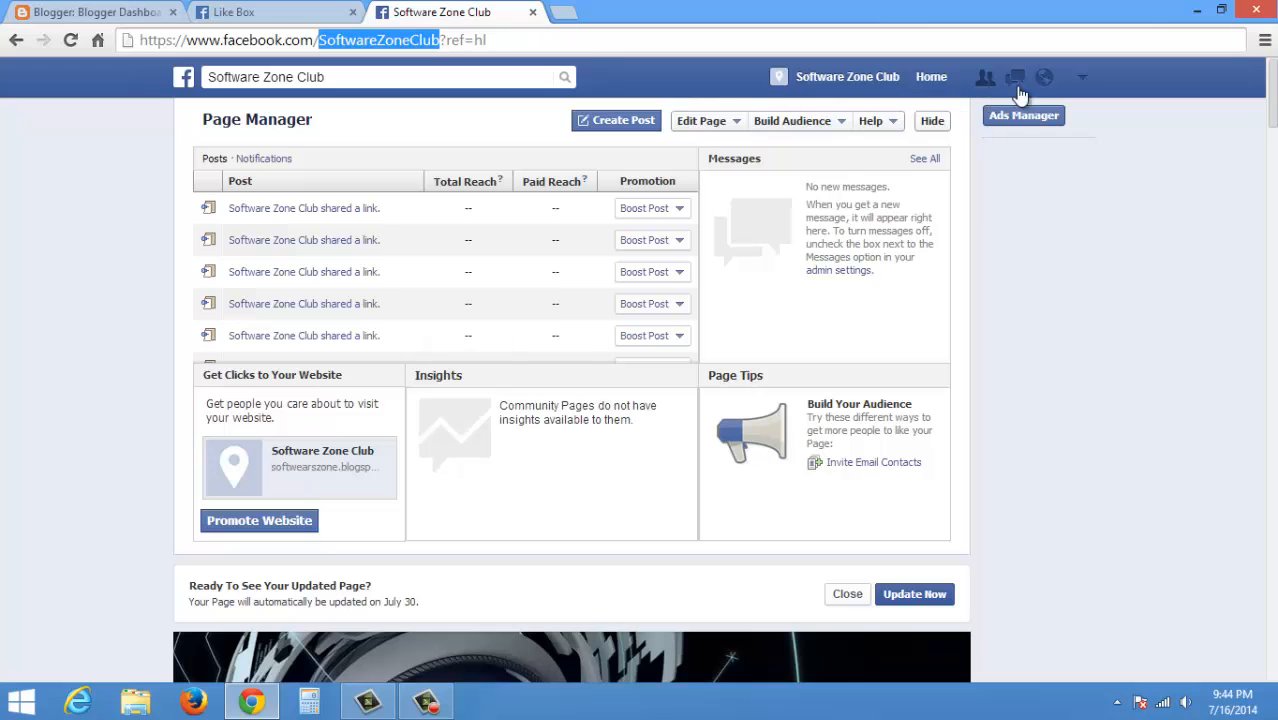
pyautogui.click(1082, 77)
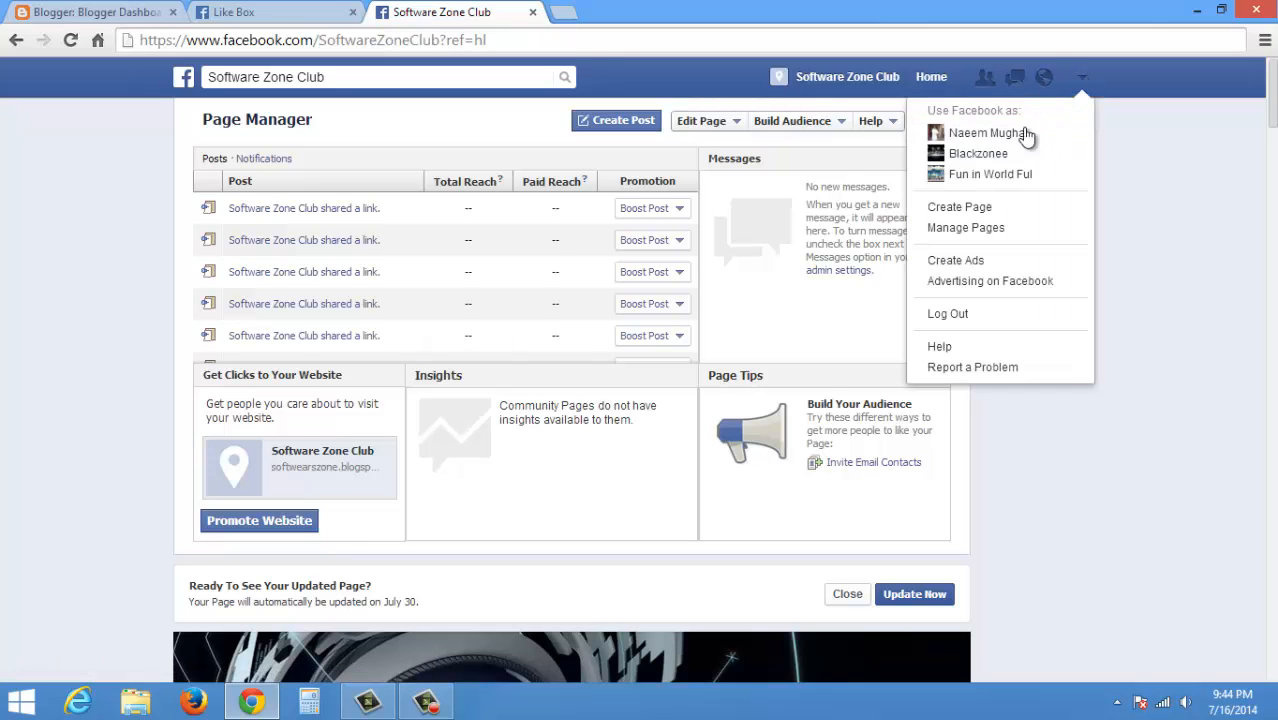
pyautogui.click(963, 136)
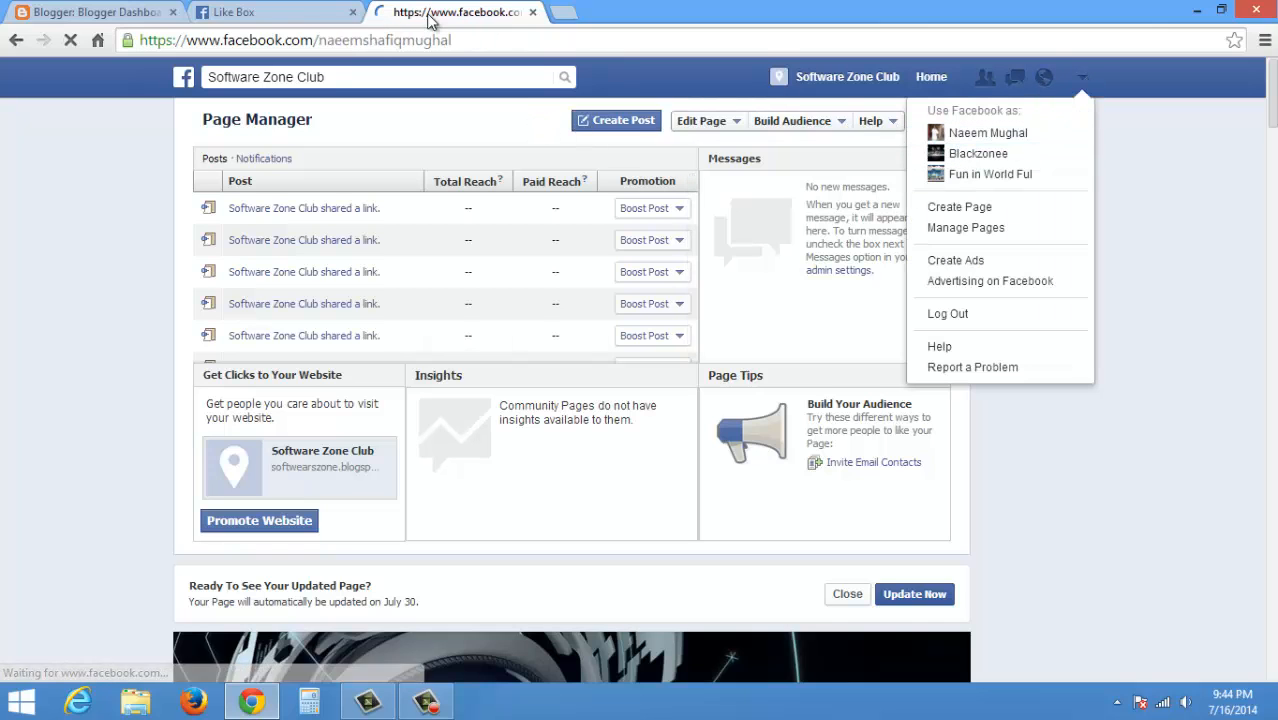
# Log in from the Like Box preview, entering the account password to continue.
pyautogui.click(250, 10)
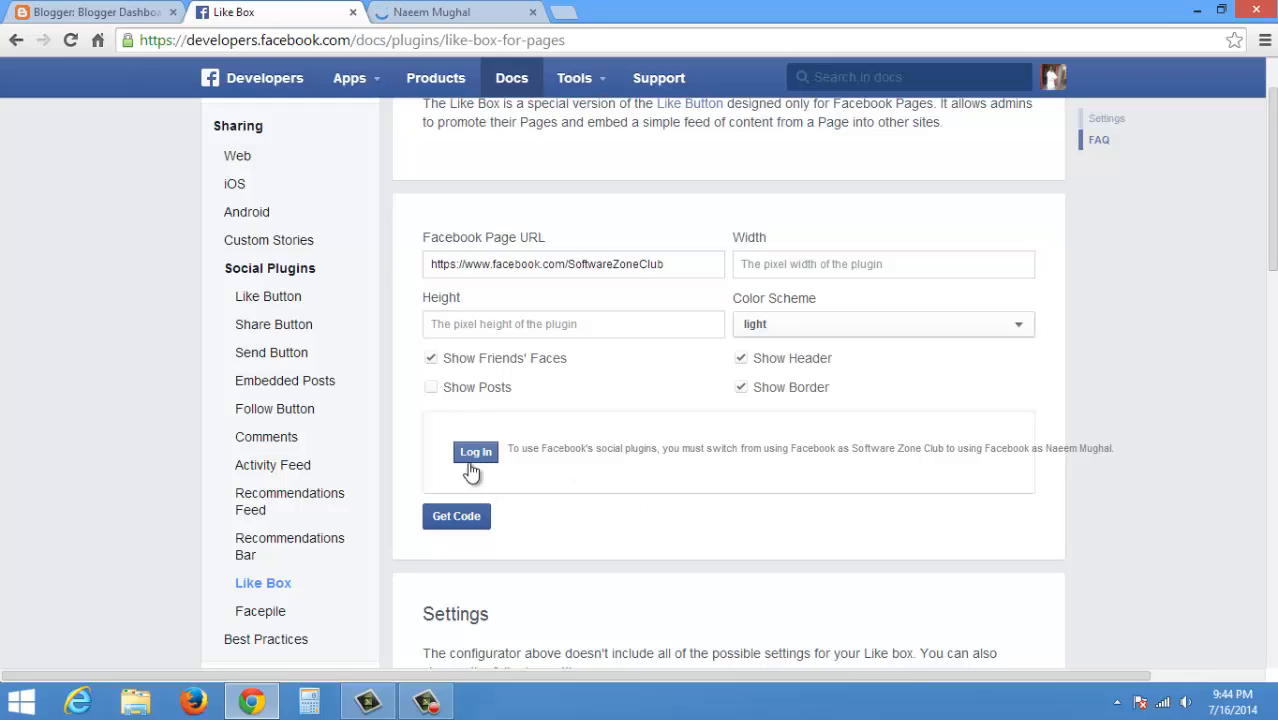
pyautogui.click(474, 456)
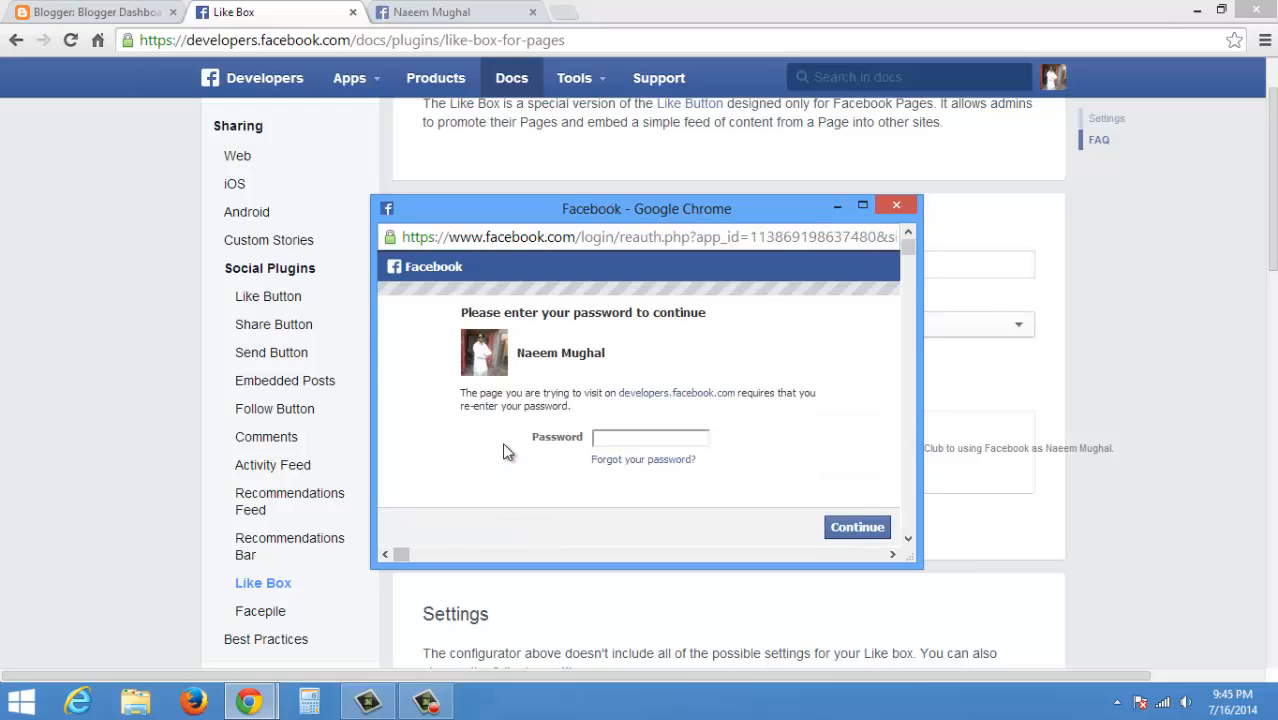
pyautogui.click(622, 438)
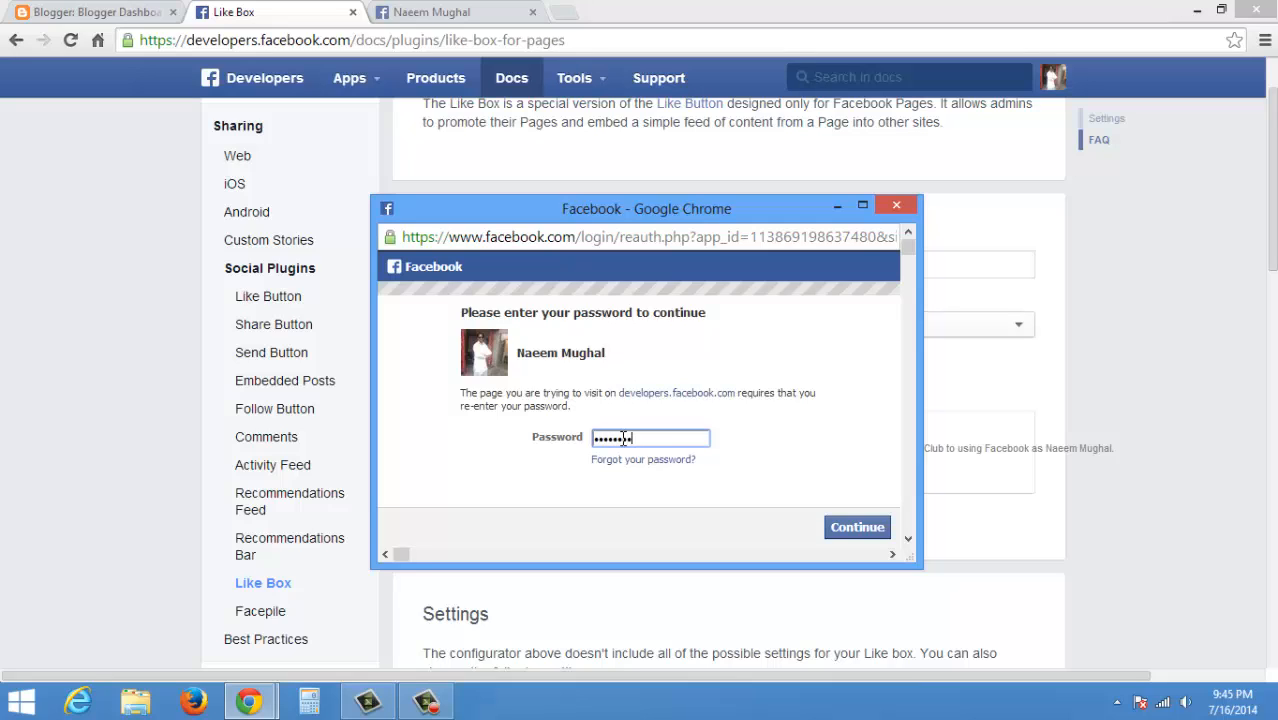
pyautogui.click(856, 528)
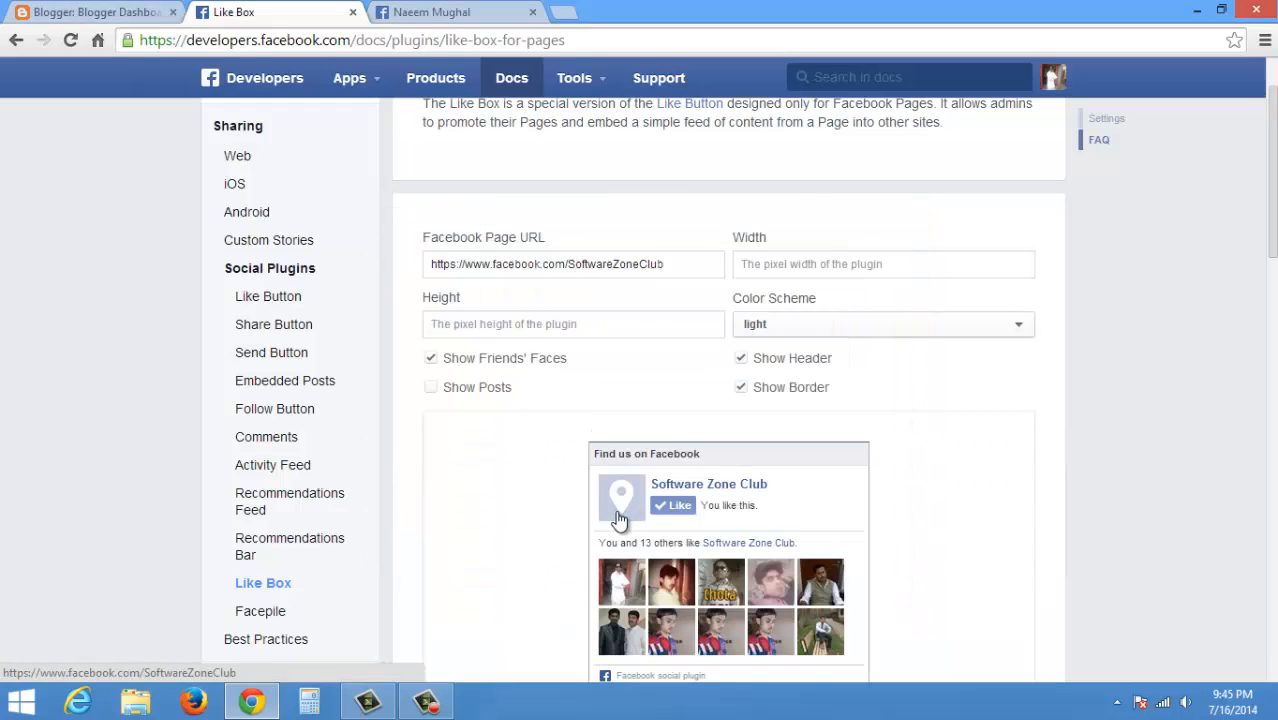
# Check the Like Box preview, turn off Show Border, and generate the plugin code.
pyautogui.scroll(-2, 620, 518)
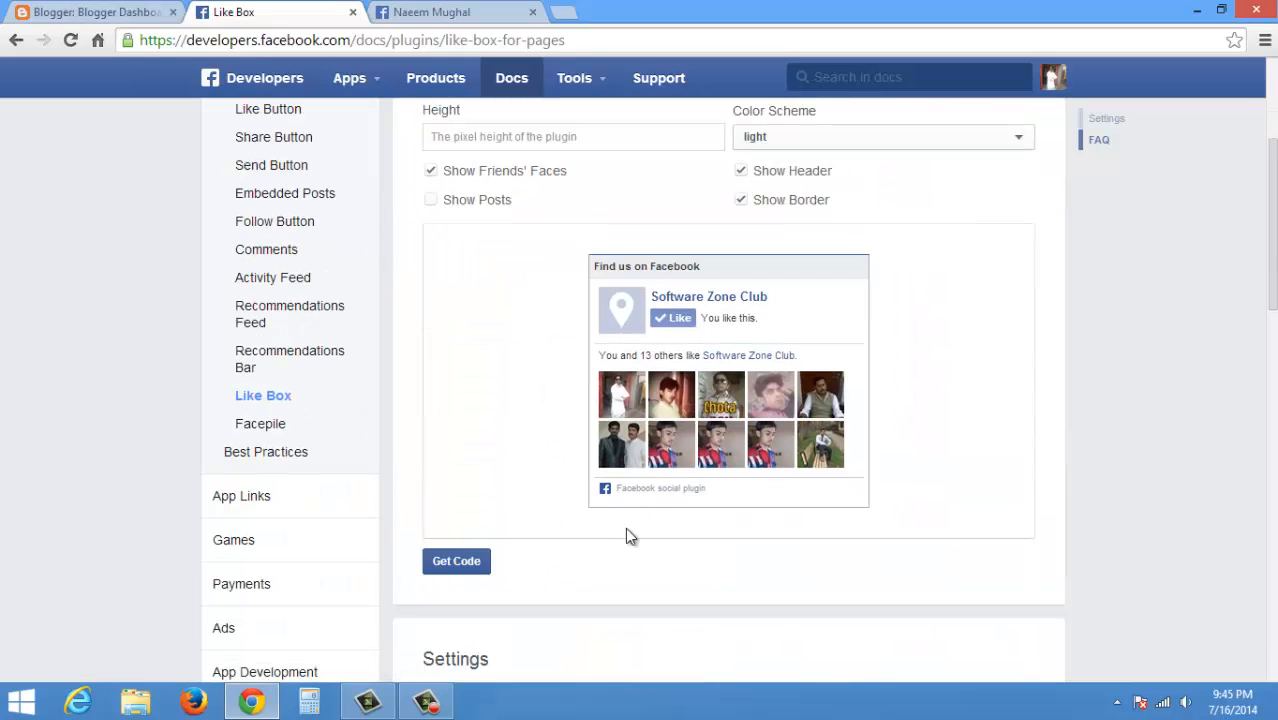
pyautogui.scroll(2, 563, 539)
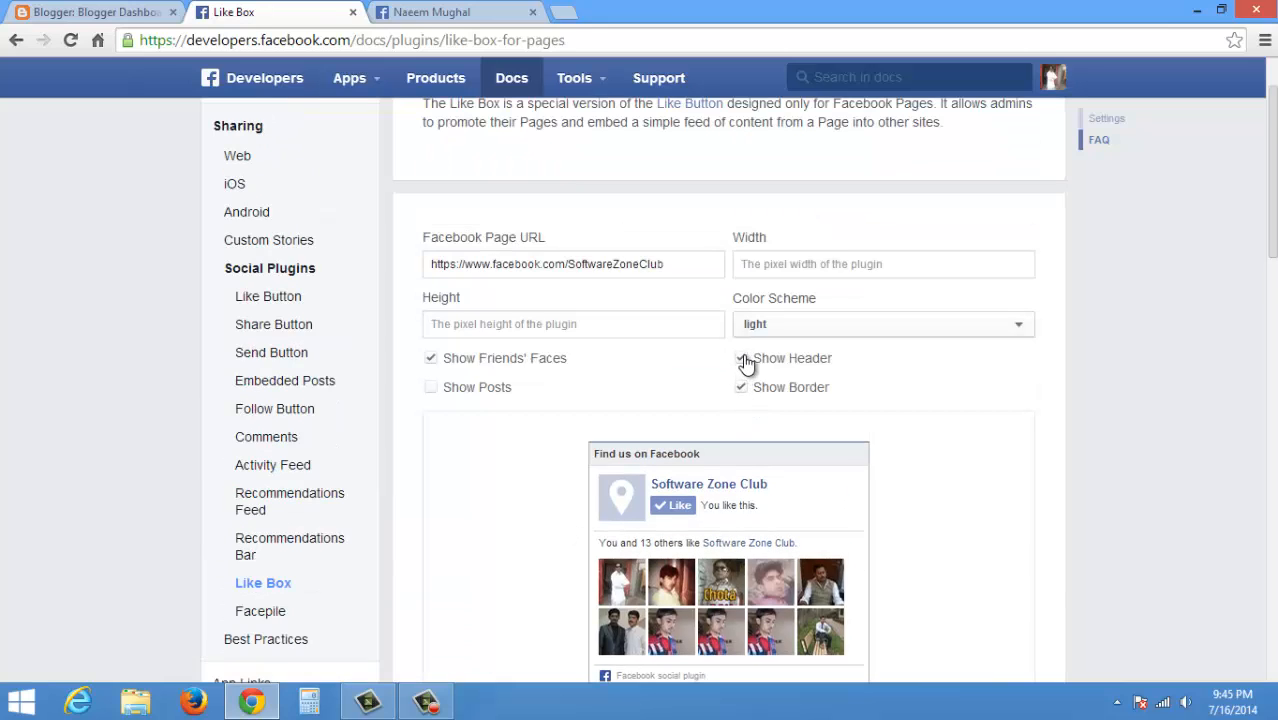
pyautogui.click(740, 387)
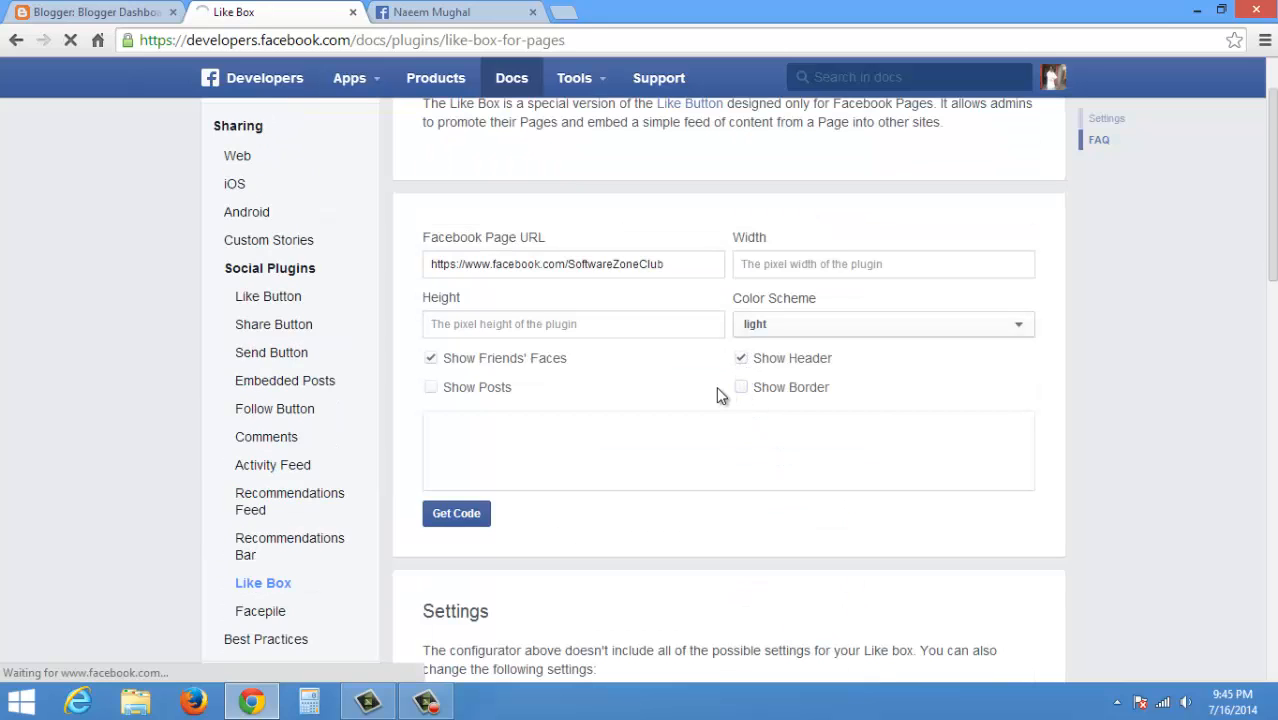
pyautogui.scroll(-2, 496, 452)
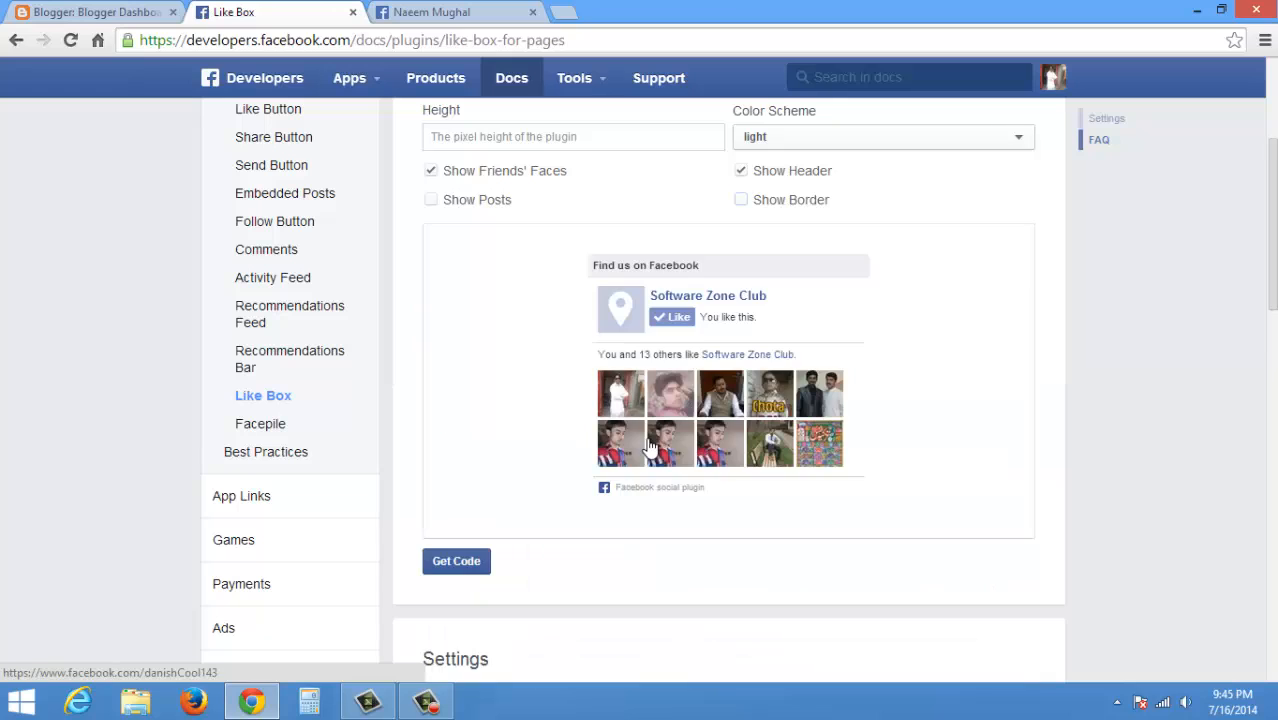
pyautogui.click(472, 563)
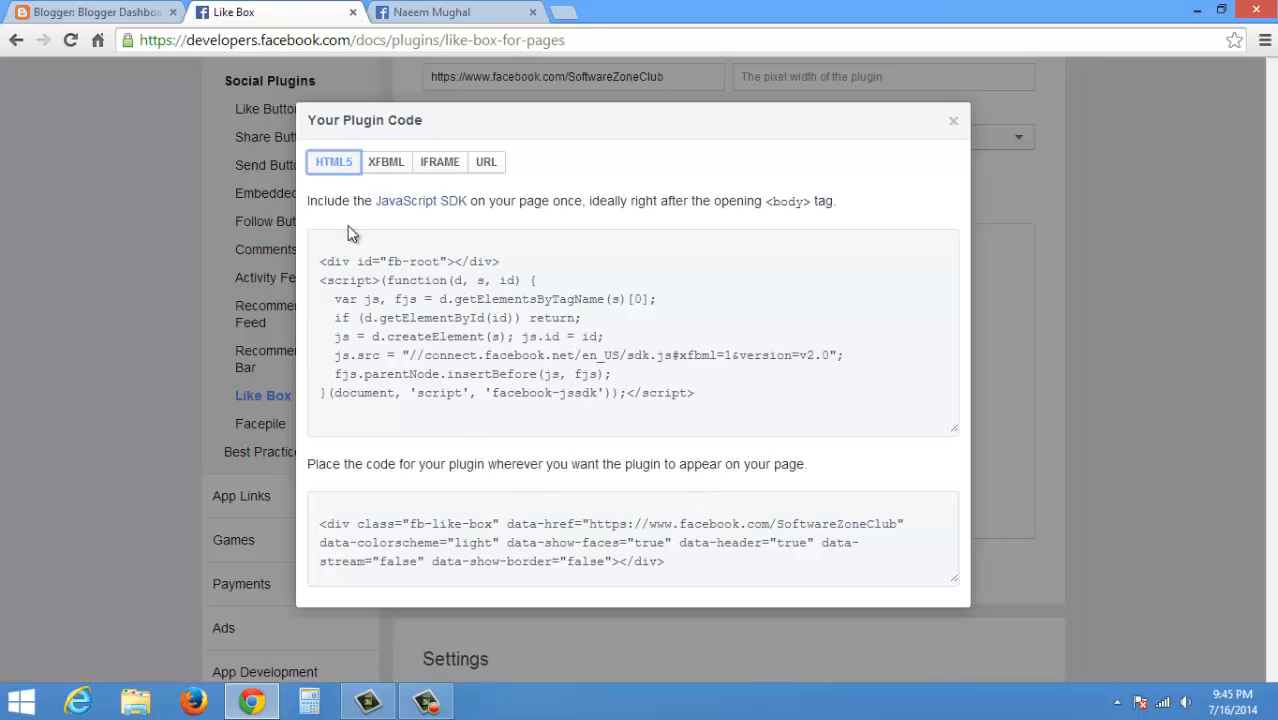
# Compare the IFRAME, XFBML and HTML5 versions of the generated plugin code.
pyautogui.click(420, 165)
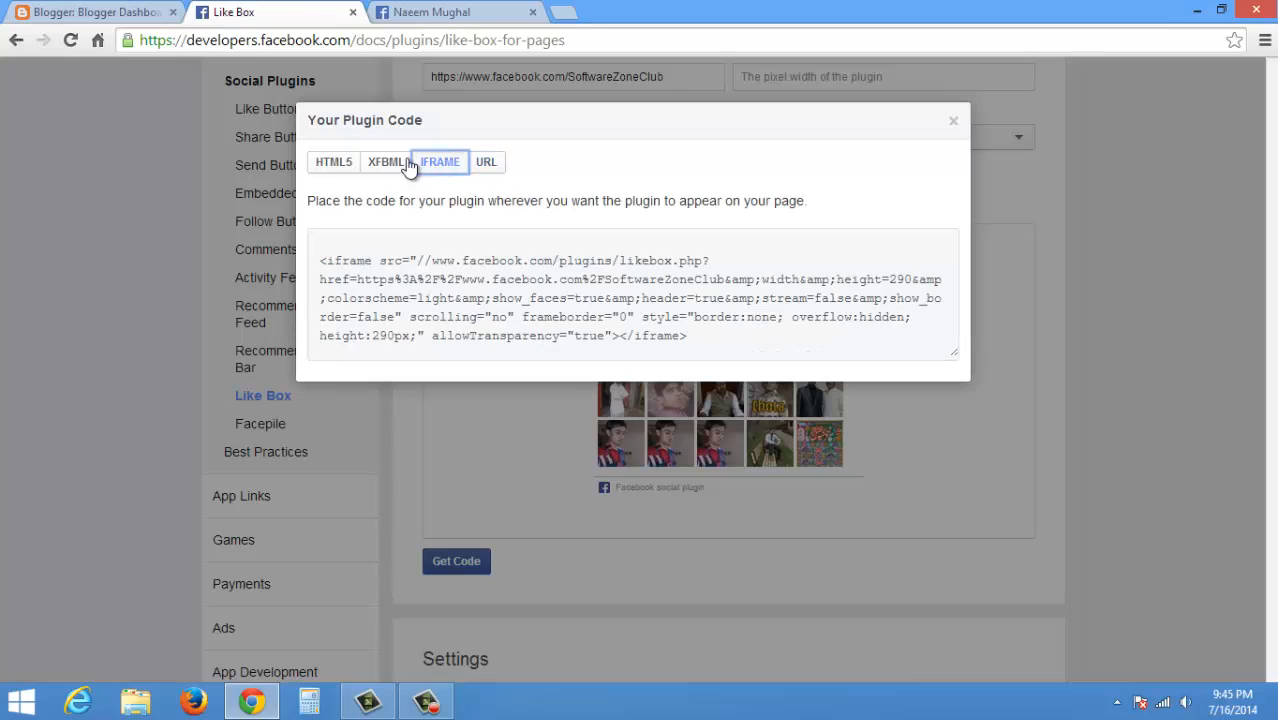
pyautogui.click(376, 167)
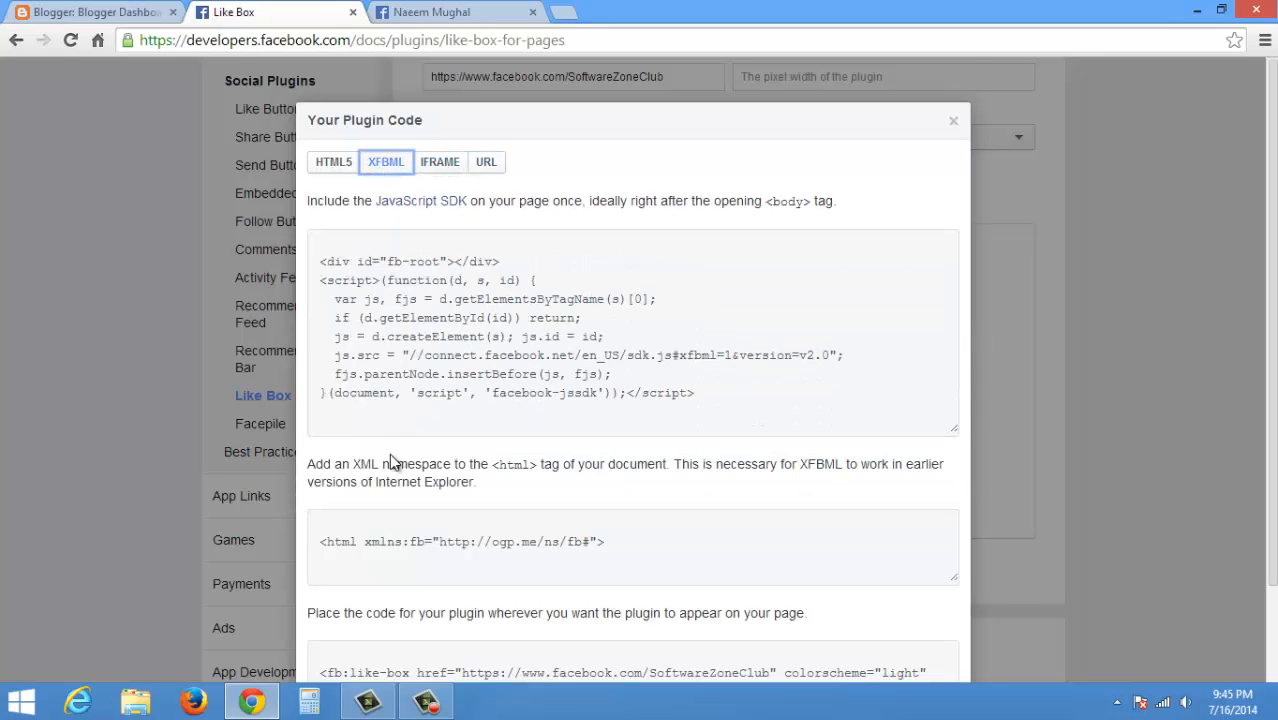
pyautogui.scroll(-1, 390, 462)
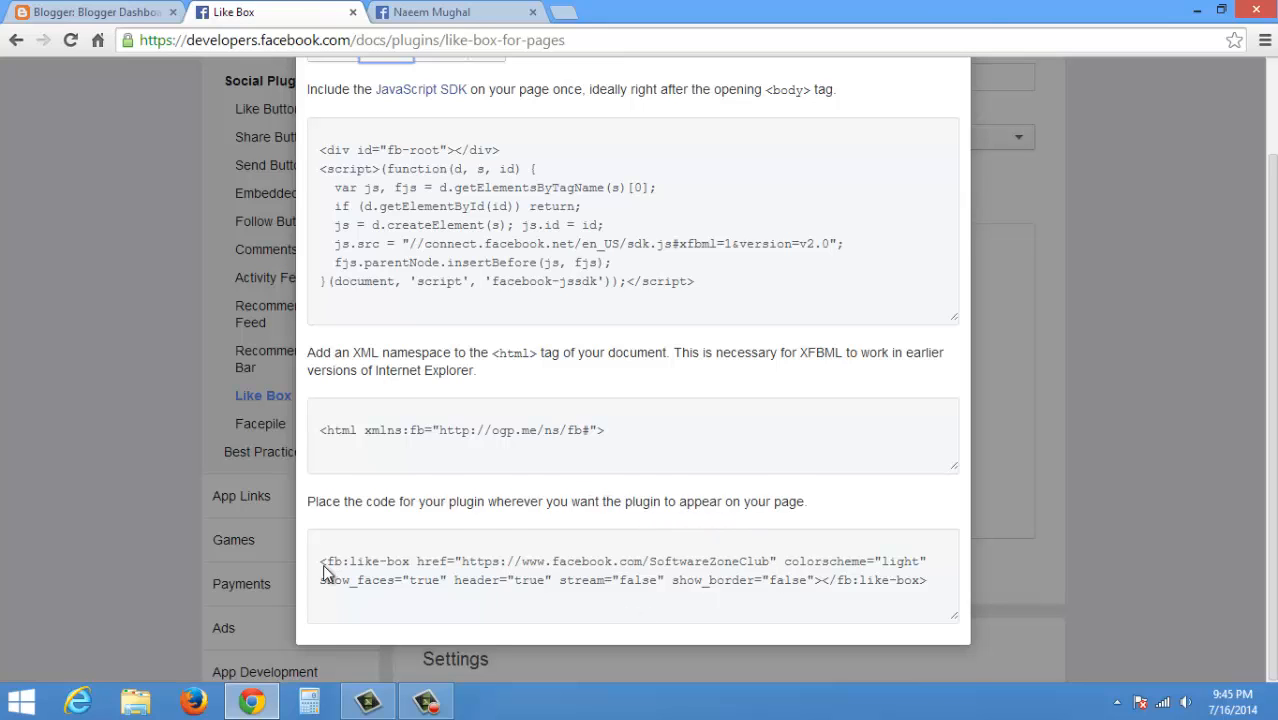
pyautogui.scroll(1, 358, 258)
pyautogui.click(333, 166)
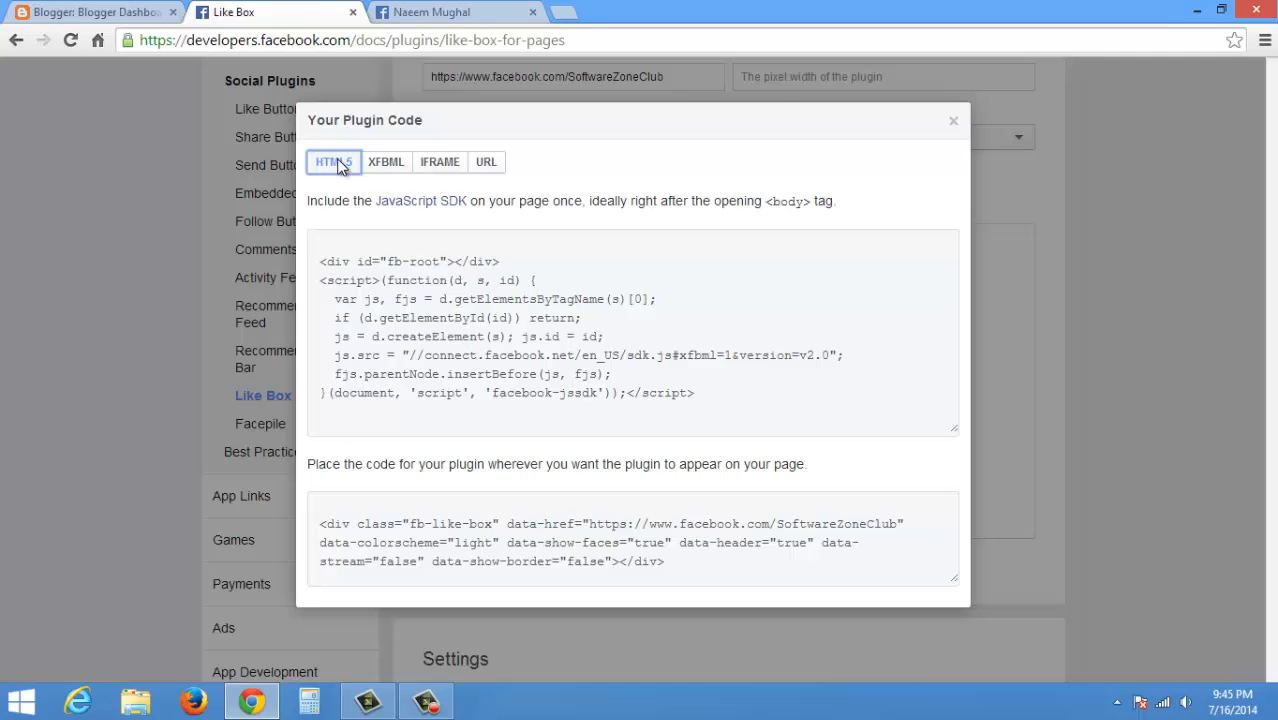
pyautogui.click(395, 168)
pyautogui.scroll(-1, 417, 482)
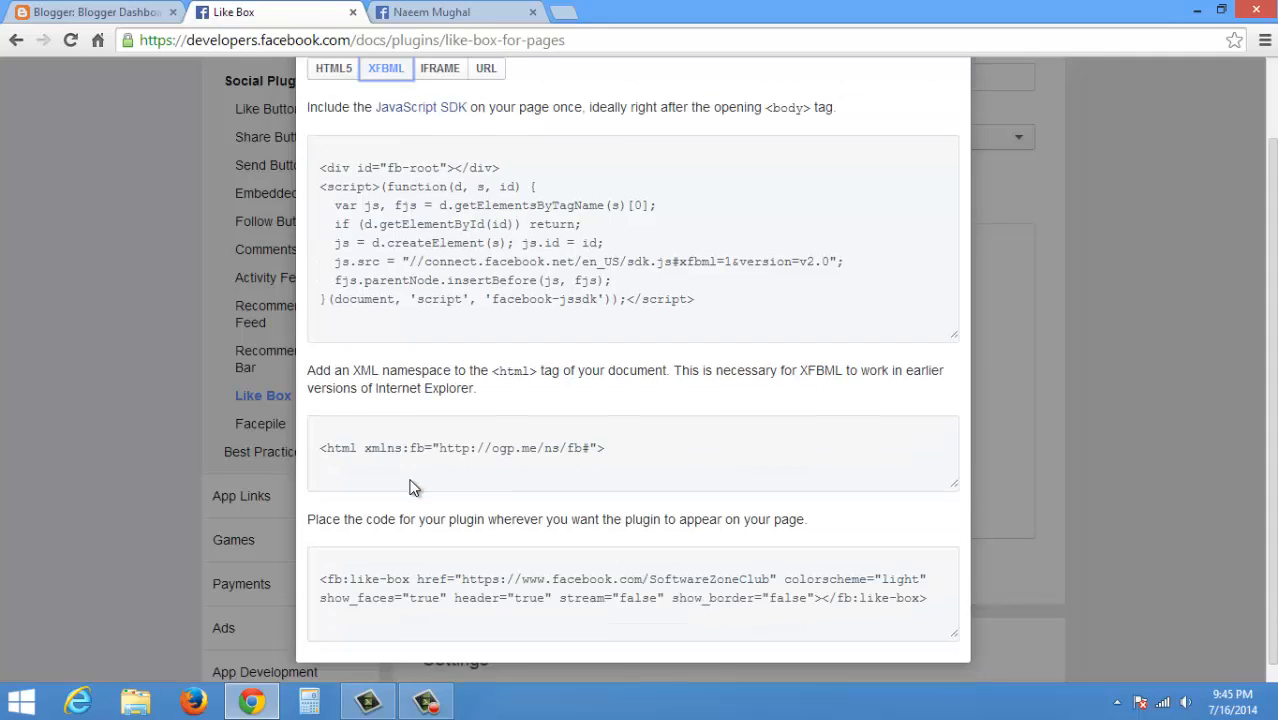
pyautogui.scroll(1, 322, 530)
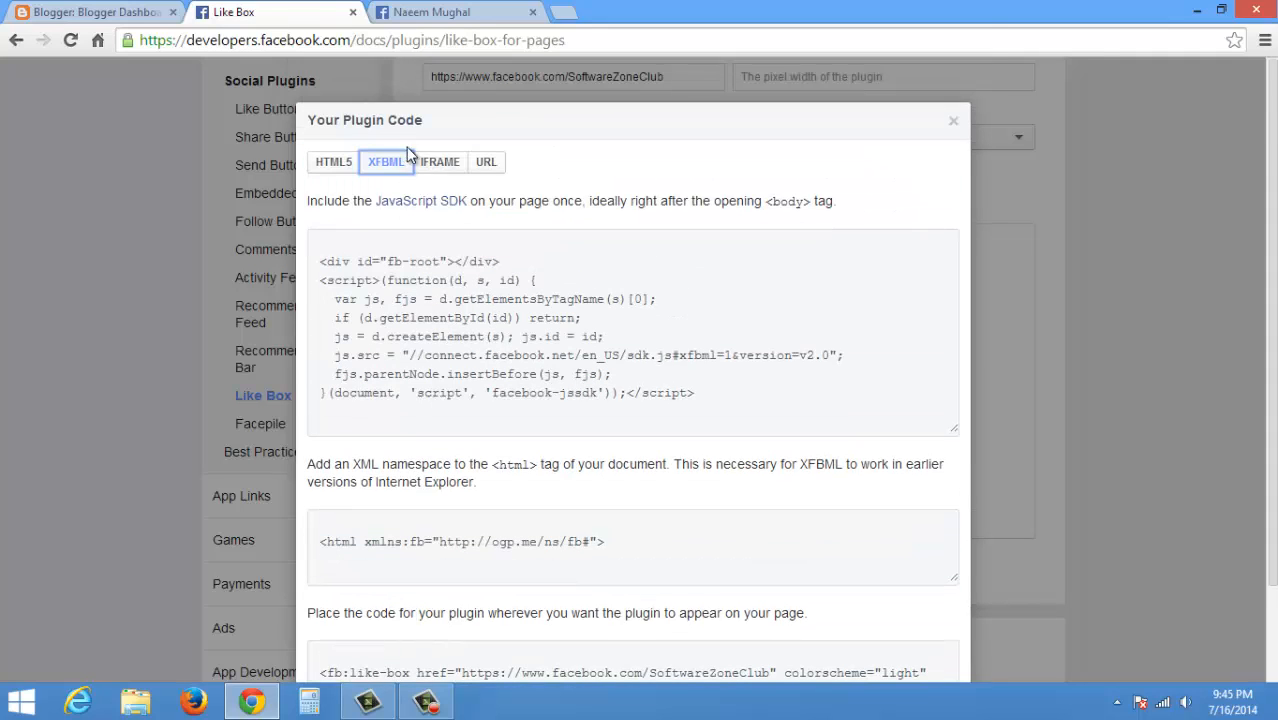
# Copy the full IFRAME version of the Like Box plugin code.
pyautogui.click(434, 164)
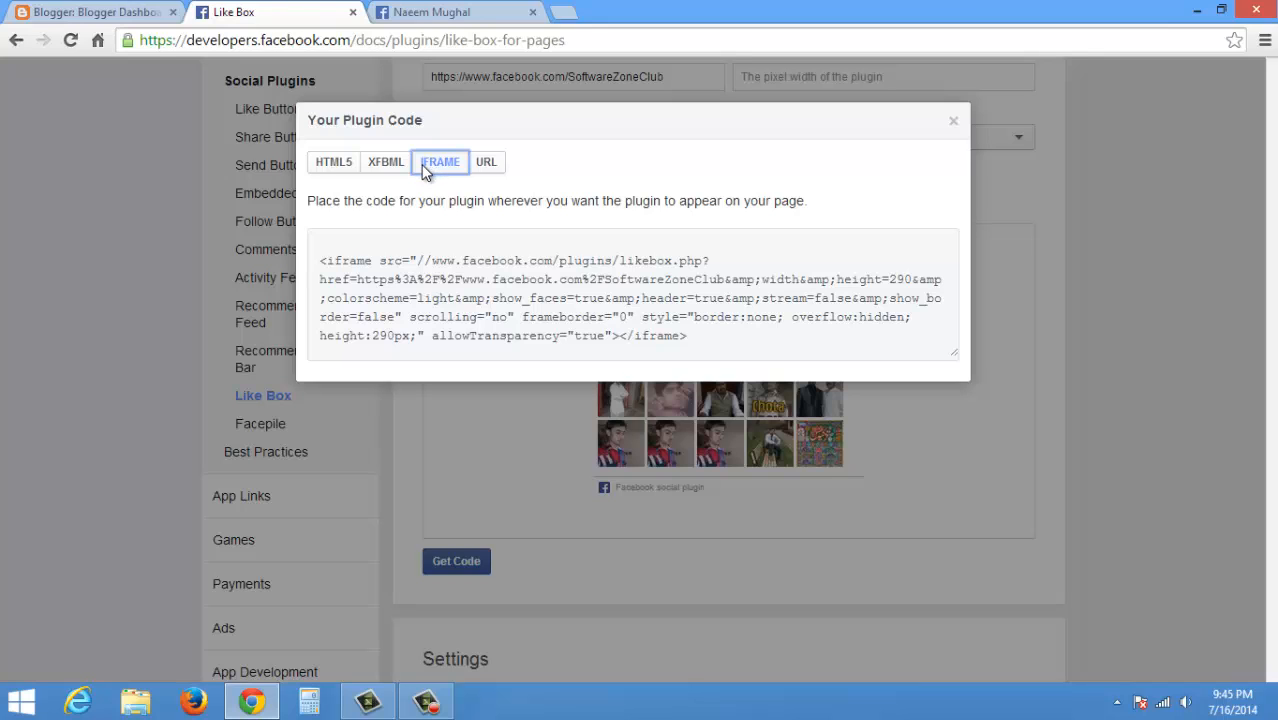
pyautogui.moveTo(319, 258); pyautogui.dragTo(713, 341)
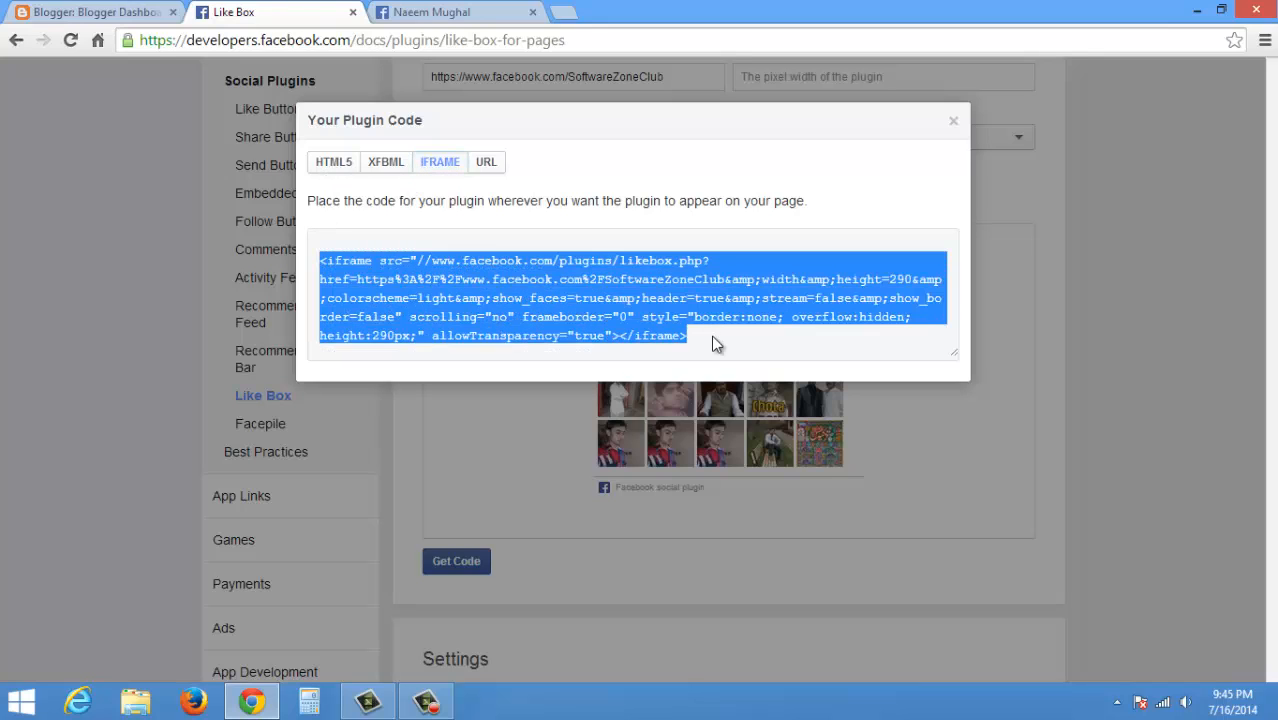
pyautogui.rightClick(513, 308)
pyautogui.click(565, 398)
# Switch to Blogger and open the Layout page of the S Z Club blog.
pyautogui.click(90, 12)
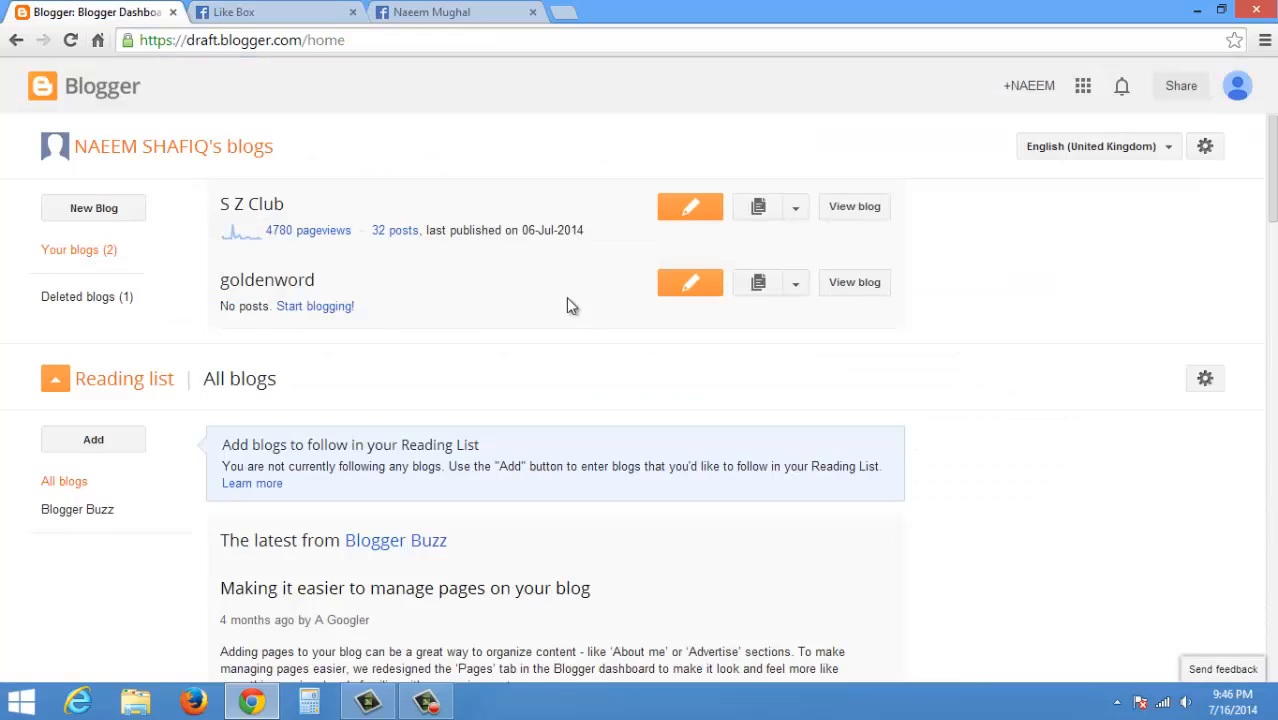
pyautogui.click(794, 213)
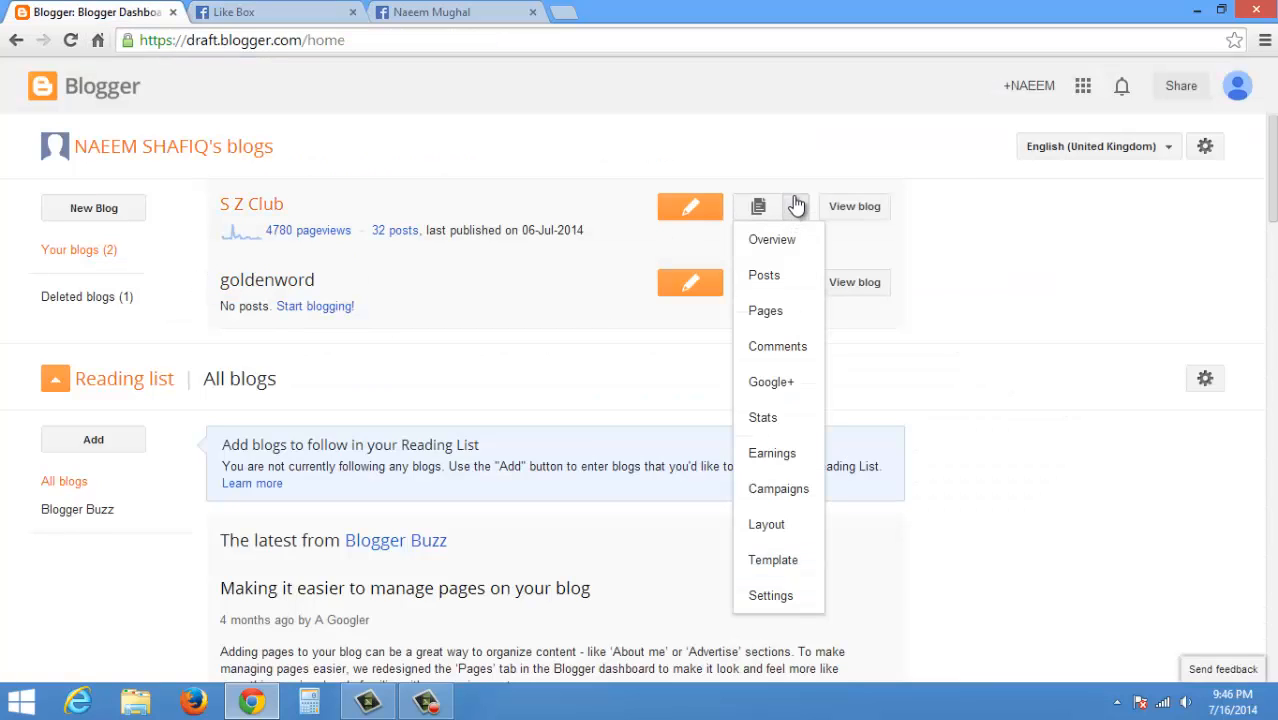
pyautogui.click(775, 530)
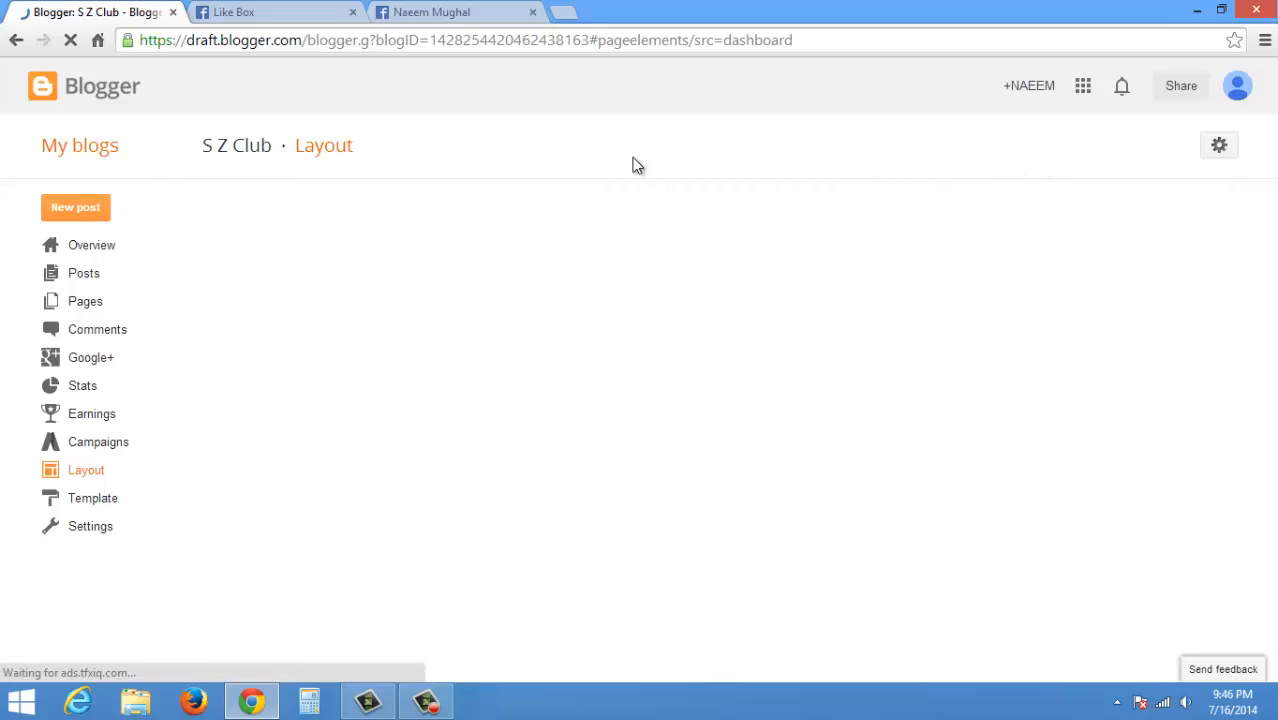
pyautogui.click(449, 10)
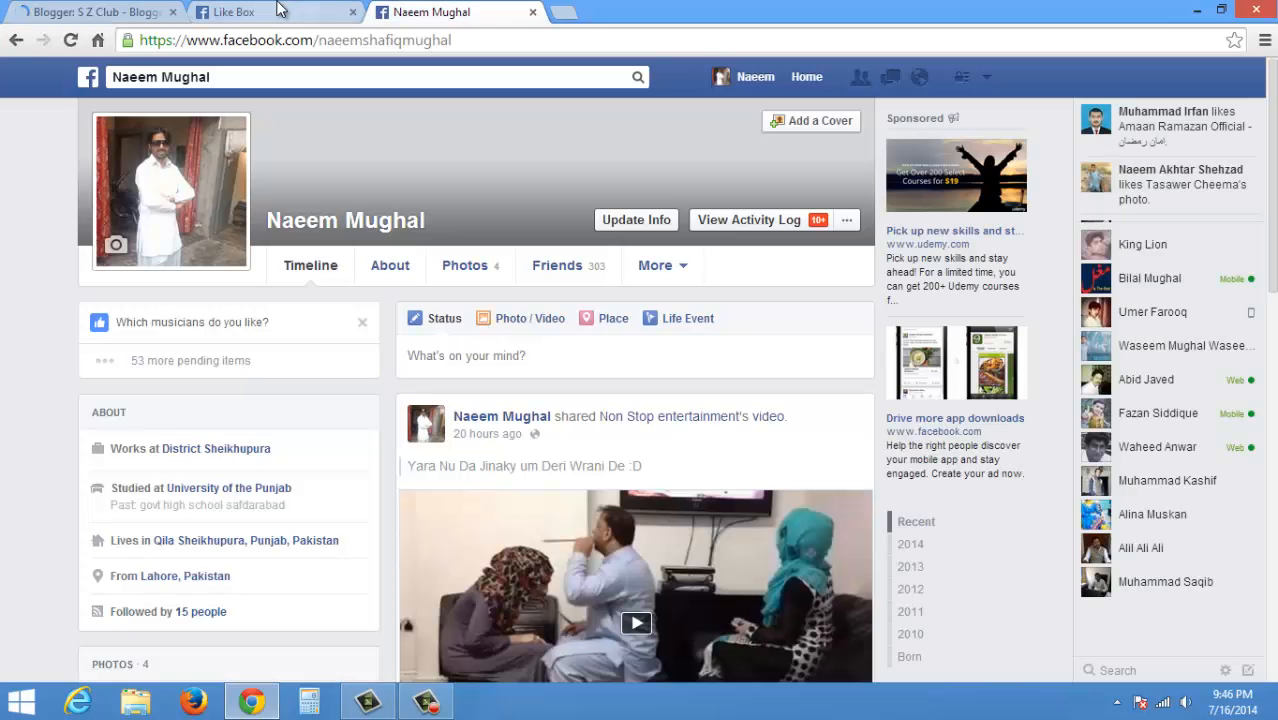
pyautogui.click(279, 9)
pyautogui.click(56, 11)
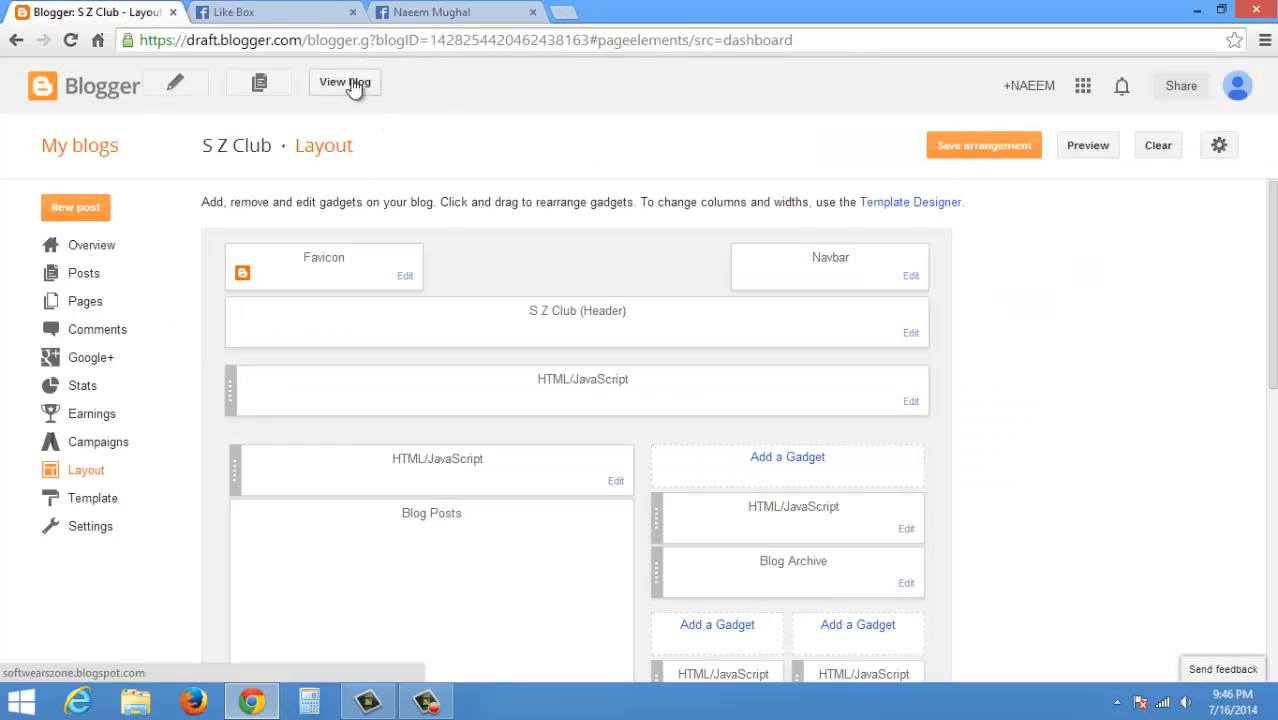
# Open the live blog in a separate tab and add an HTML/JavaScript gadget to the sidebar section above Blog Archive in the layout.
pyautogui.click(351, 84)
pyautogui.click(123, 8)
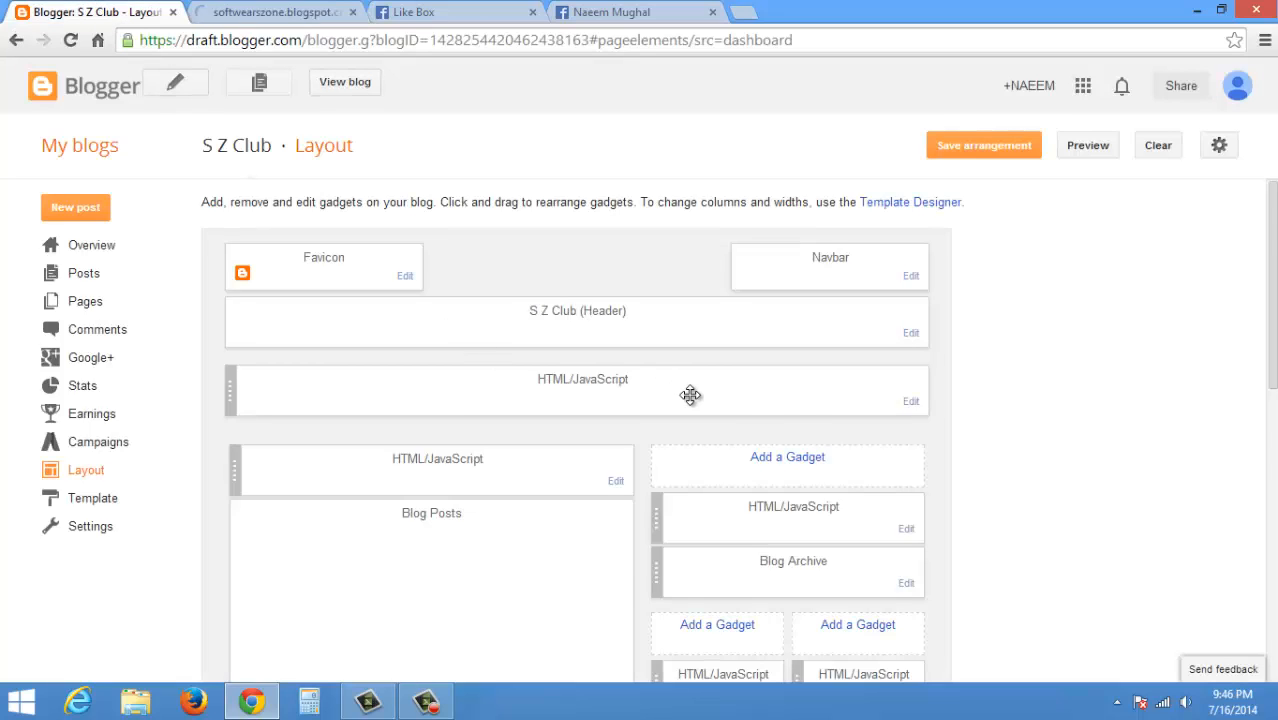
pyautogui.scroll(-2, 720, 400)
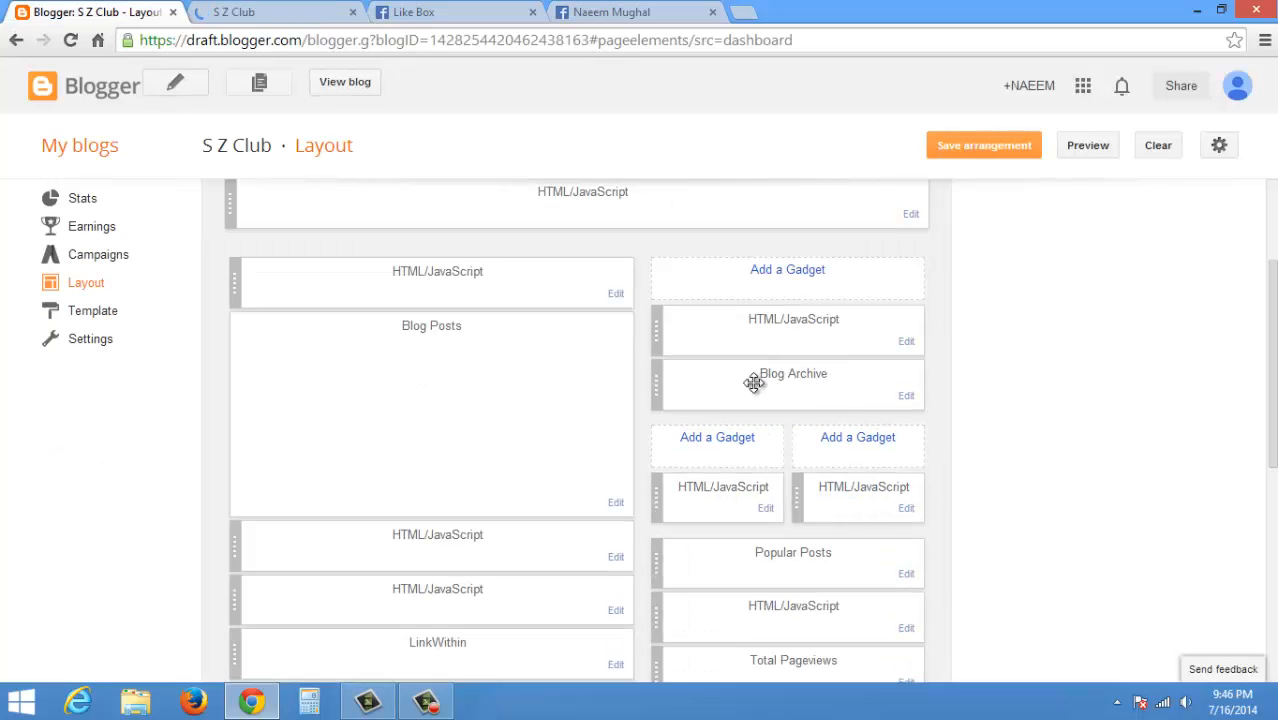
pyautogui.click(815, 272)
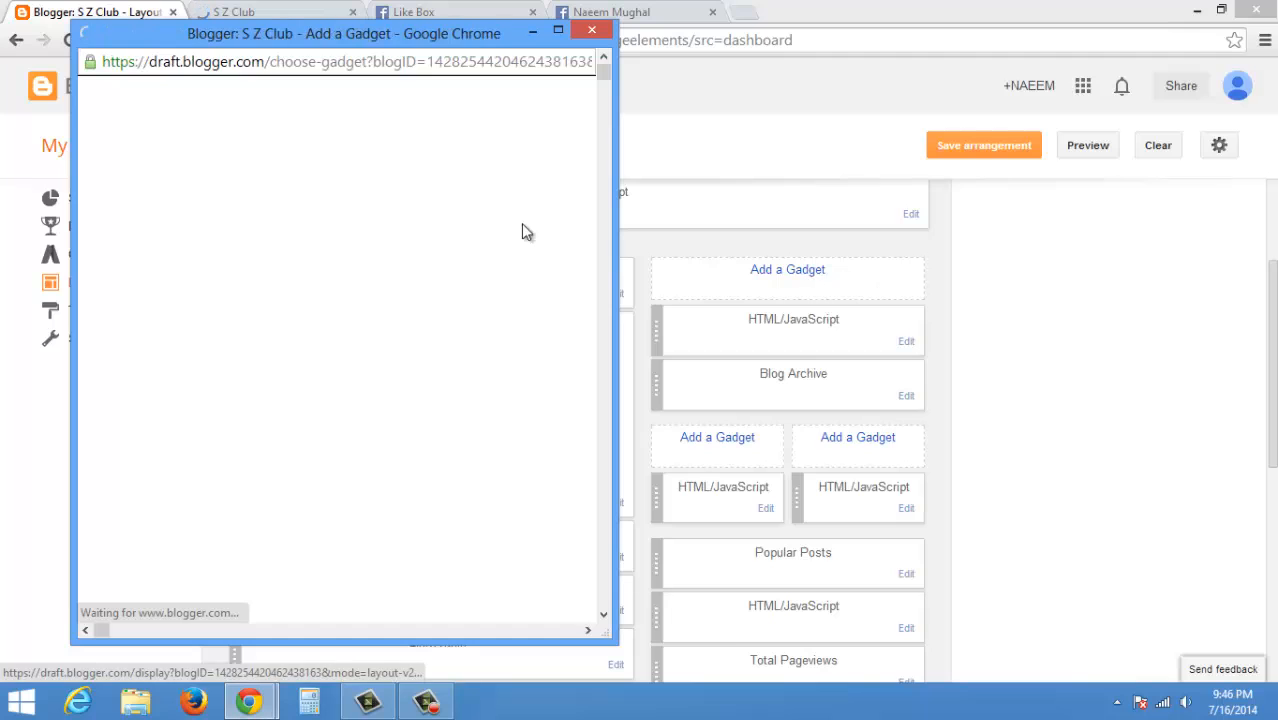
pyautogui.scroll(-3, 277, 363)
pyautogui.scroll(-7, 277, 363)
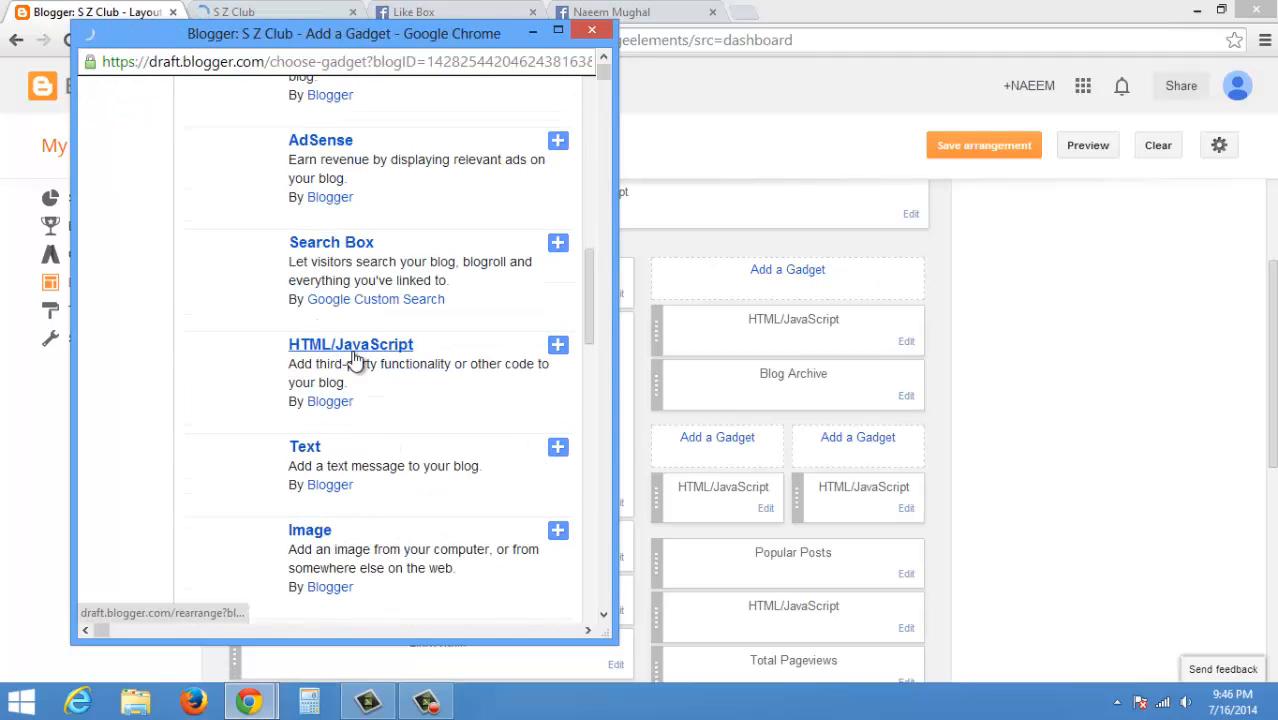
pyautogui.click(363, 347)
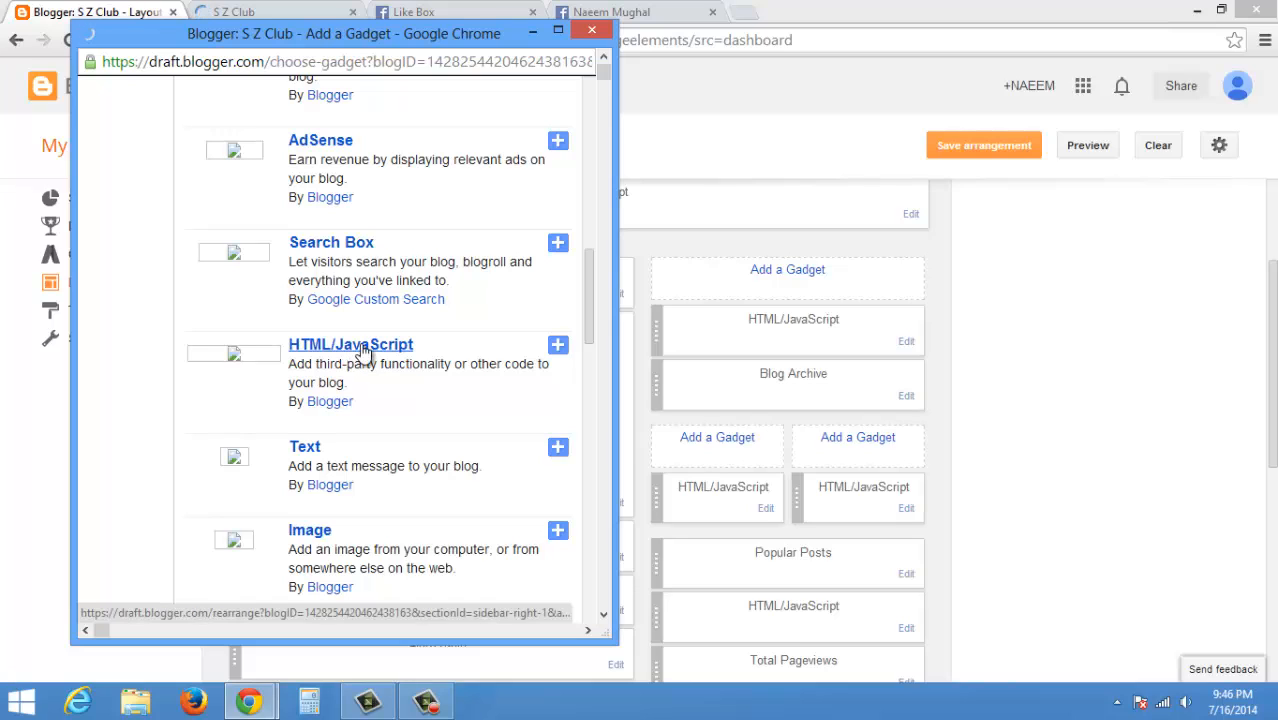
# Paste the copied Like Box IFRAME code as the HTML/JavaScript gadget's content and save the gadget.
pyautogui.click(258, 366)
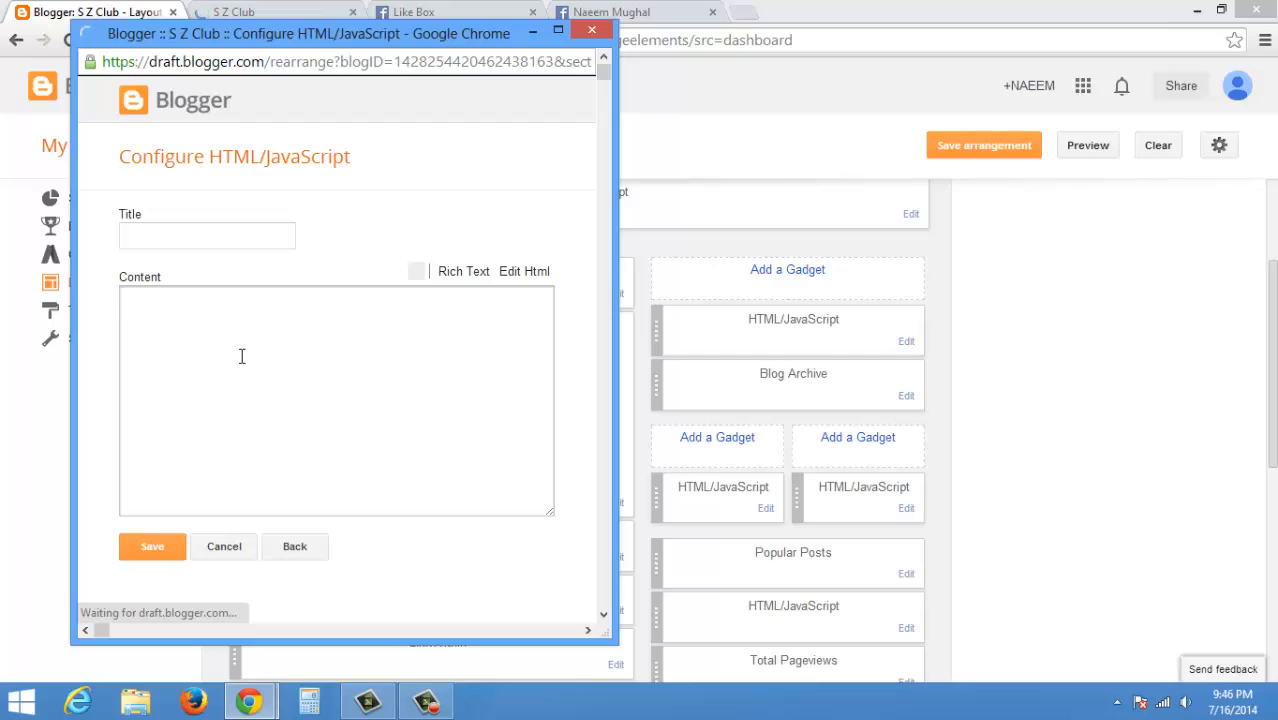
pyautogui.rightClick(242, 360)
pyautogui.click(309, 467)
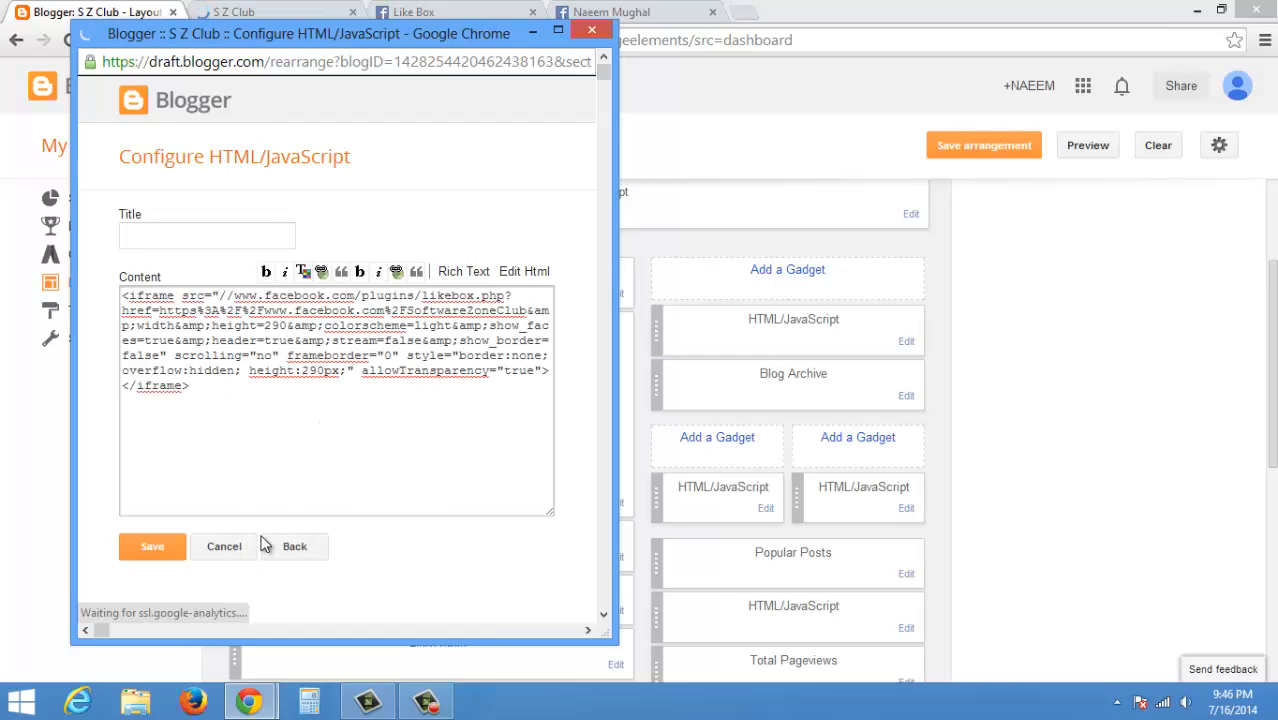
pyautogui.click(152, 546)
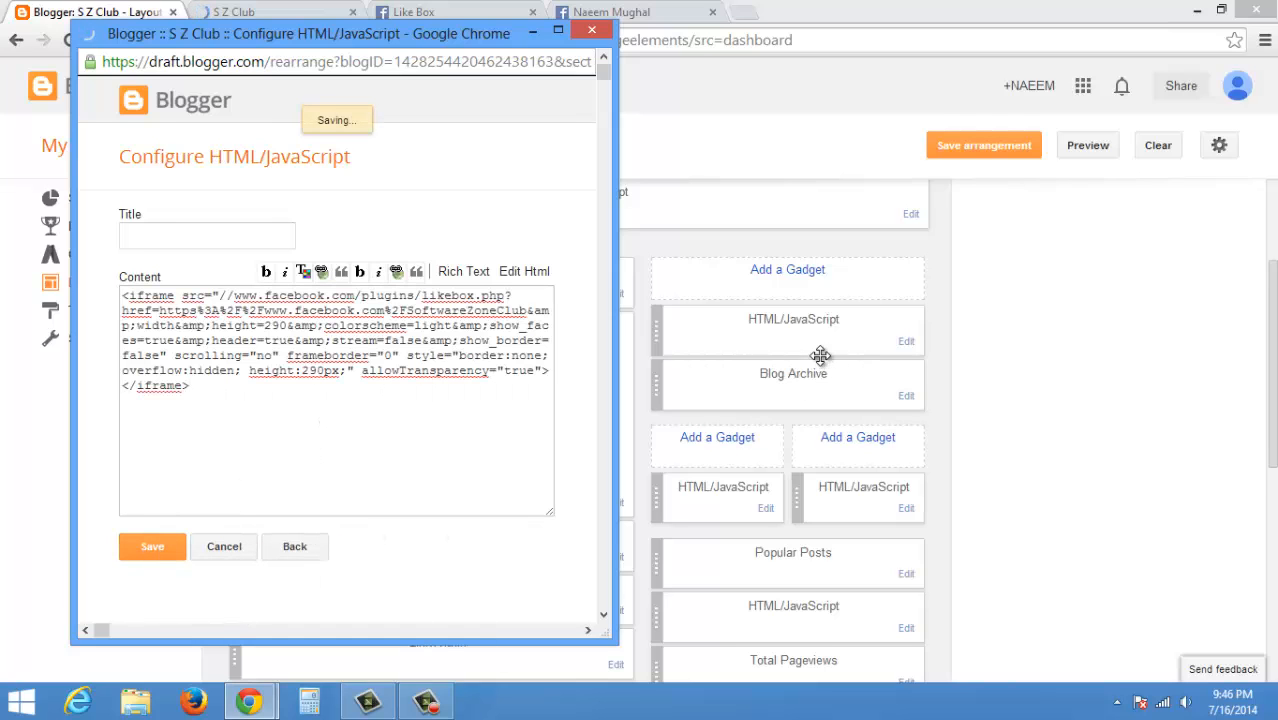
# Move the new gadget below Blog Archive and save the arrangement, looking over the live blog while it saves.
pyautogui.moveTo(810, 322); pyautogui.dragTo(808, 440)
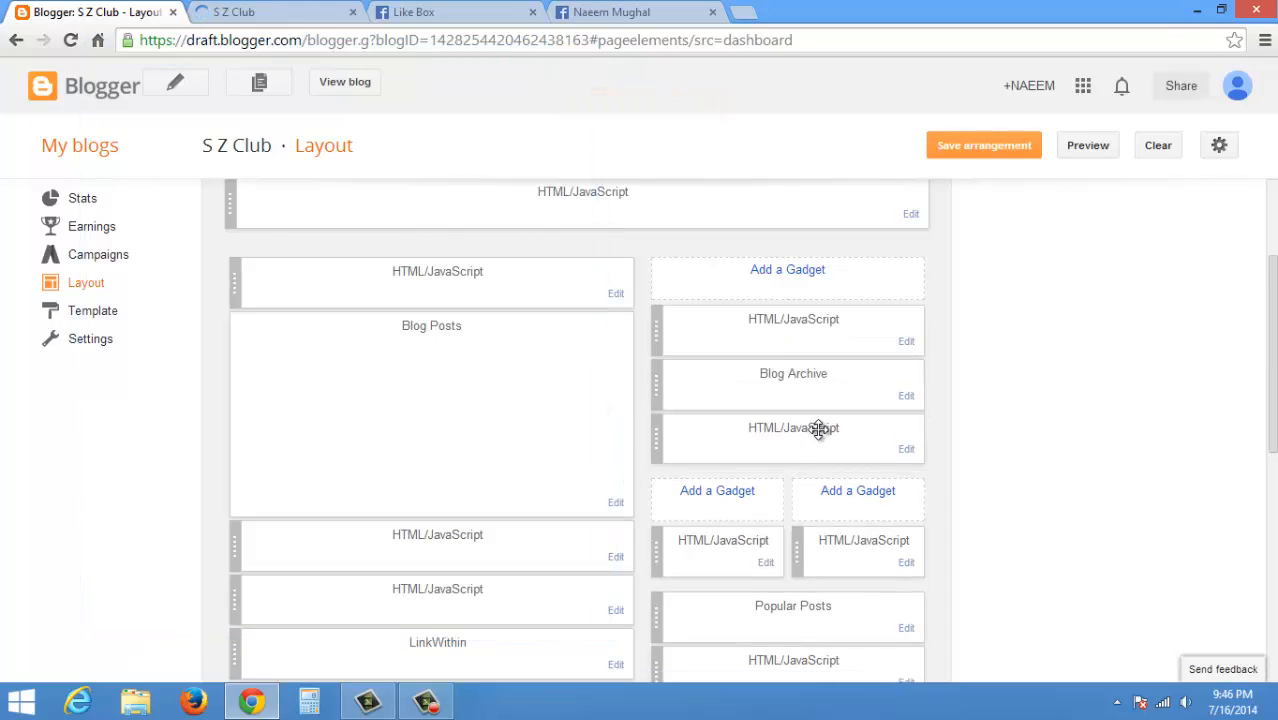
pyautogui.click(251, 10)
pyautogui.scroll(-3, 830, 350)
pyautogui.scroll(-3, 838, 374)
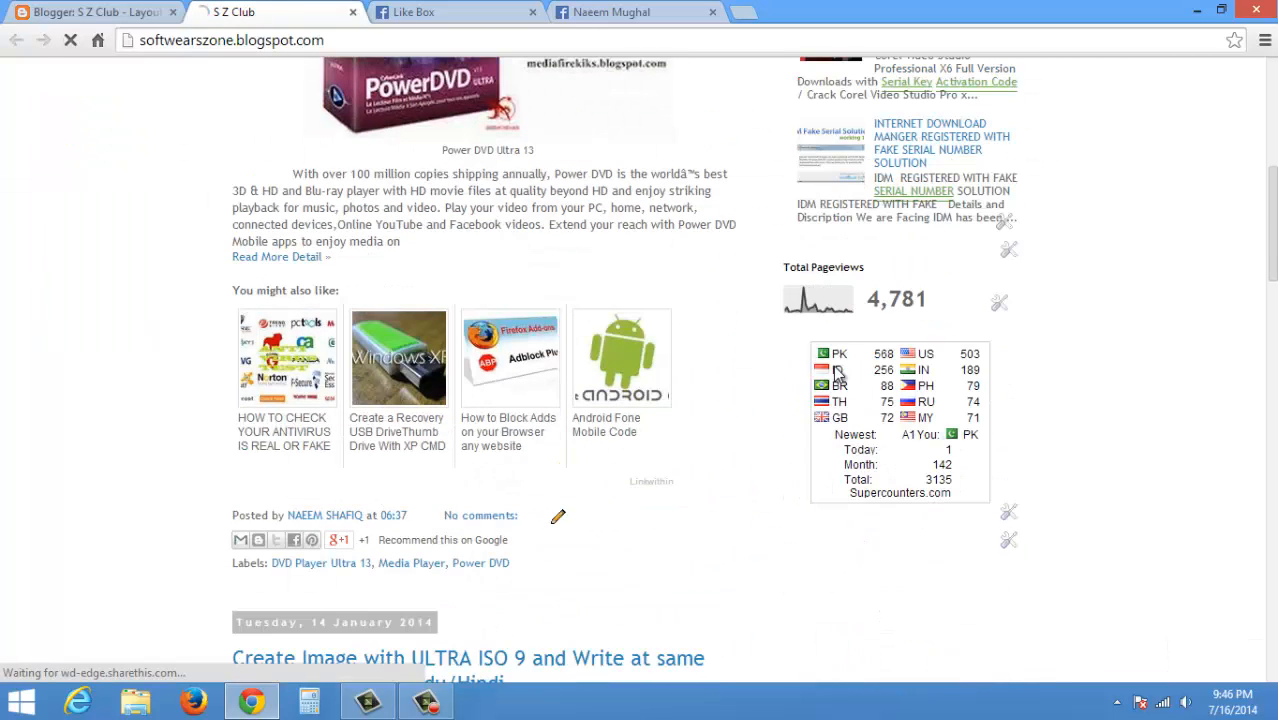
pyautogui.scroll(-1, 838, 374)
pyautogui.scroll(-1, 838, 374)
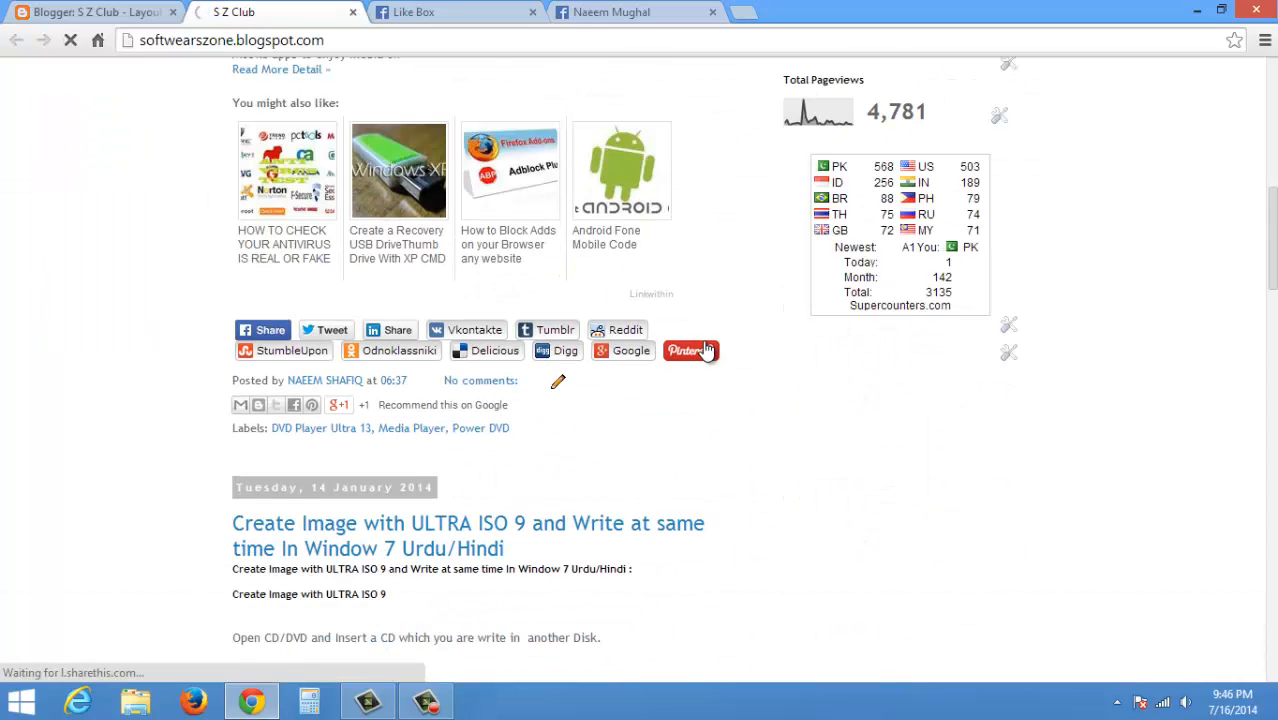
pyautogui.scroll(-3, 706, 350)
pyautogui.click(100, 12)
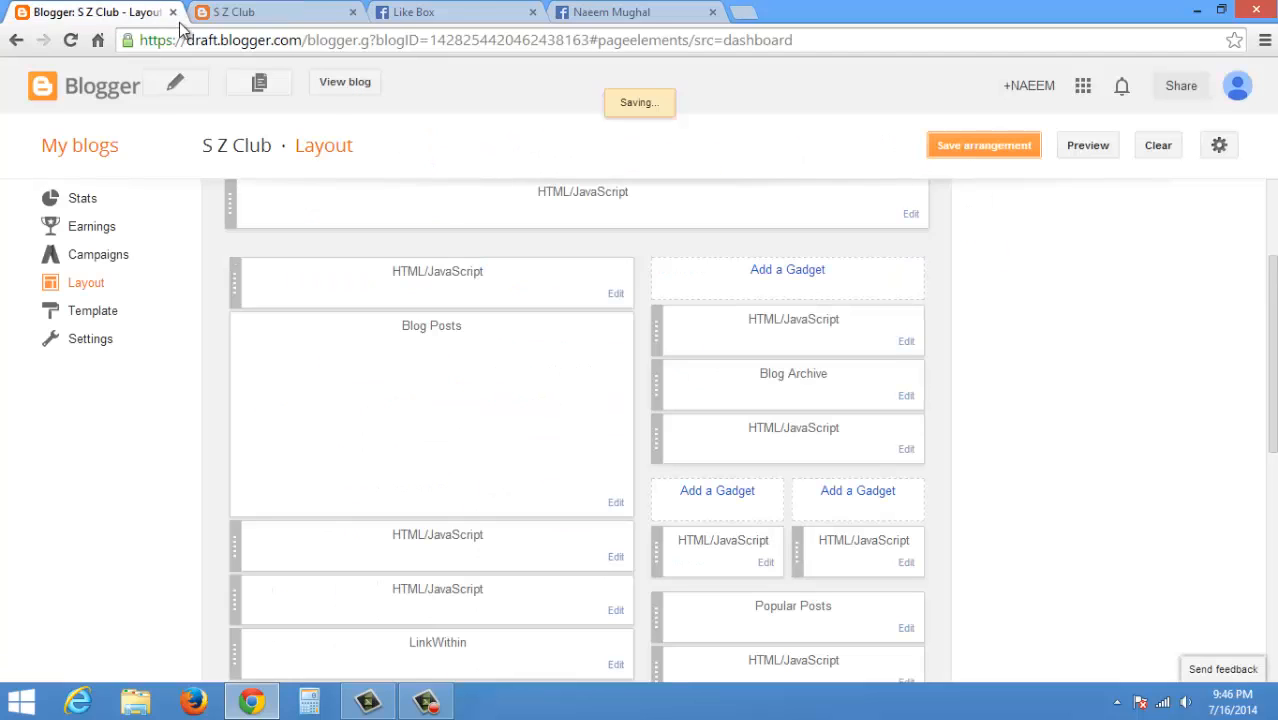
# Reload the live blog and check how the Facebook Like Box displays in the sidebar and the rest of the page.
pyautogui.click(312, 20)
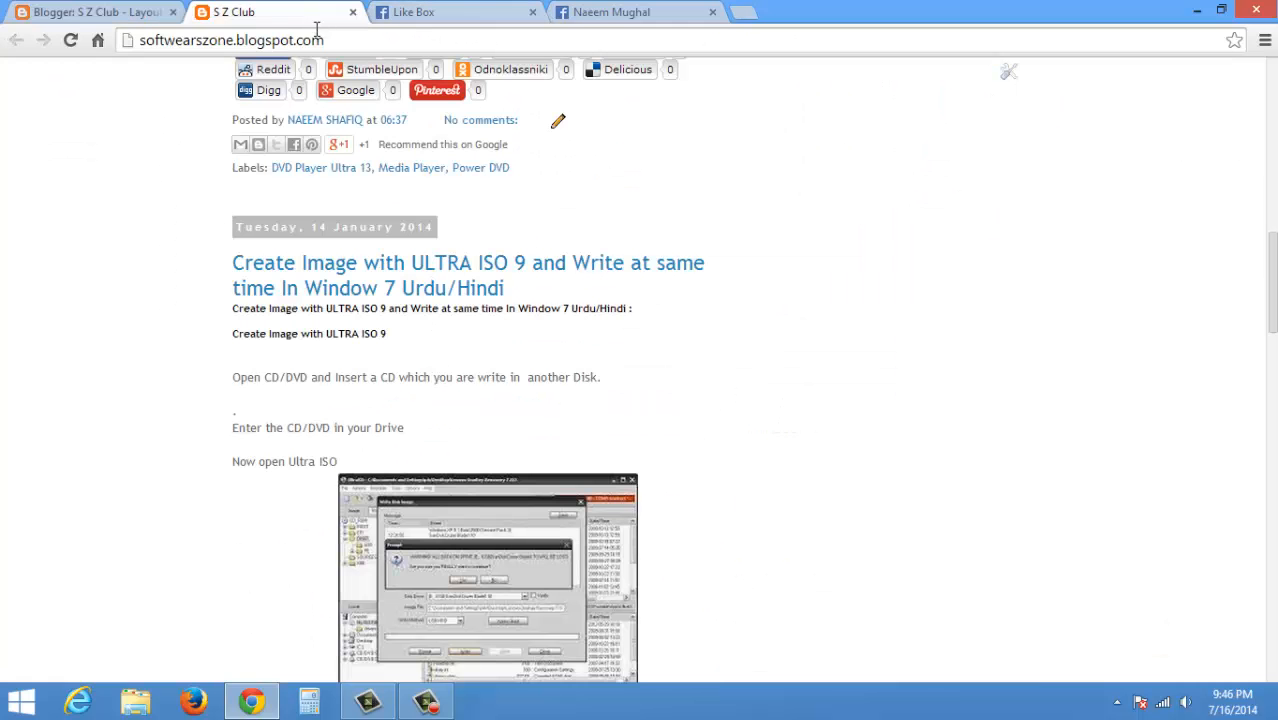
pyautogui.click(320, 40)
pyautogui.press('Return')
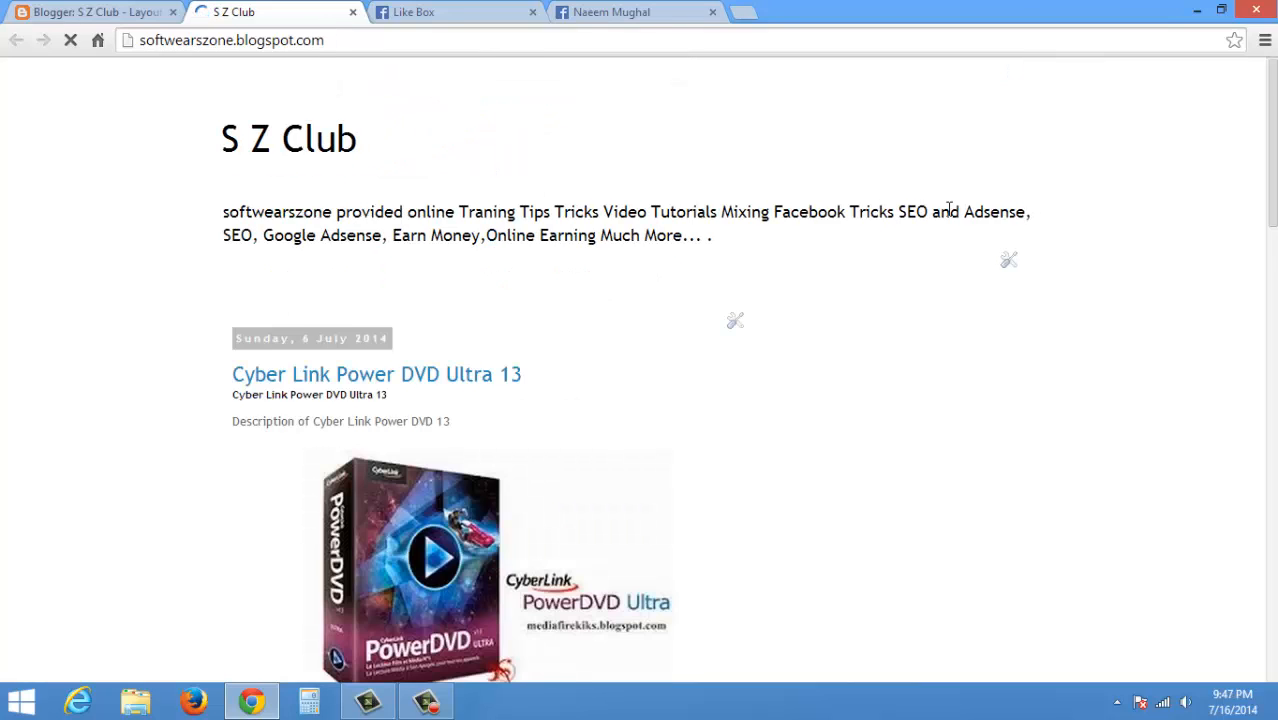
pyautogui.scroll(-3, 950, 218)
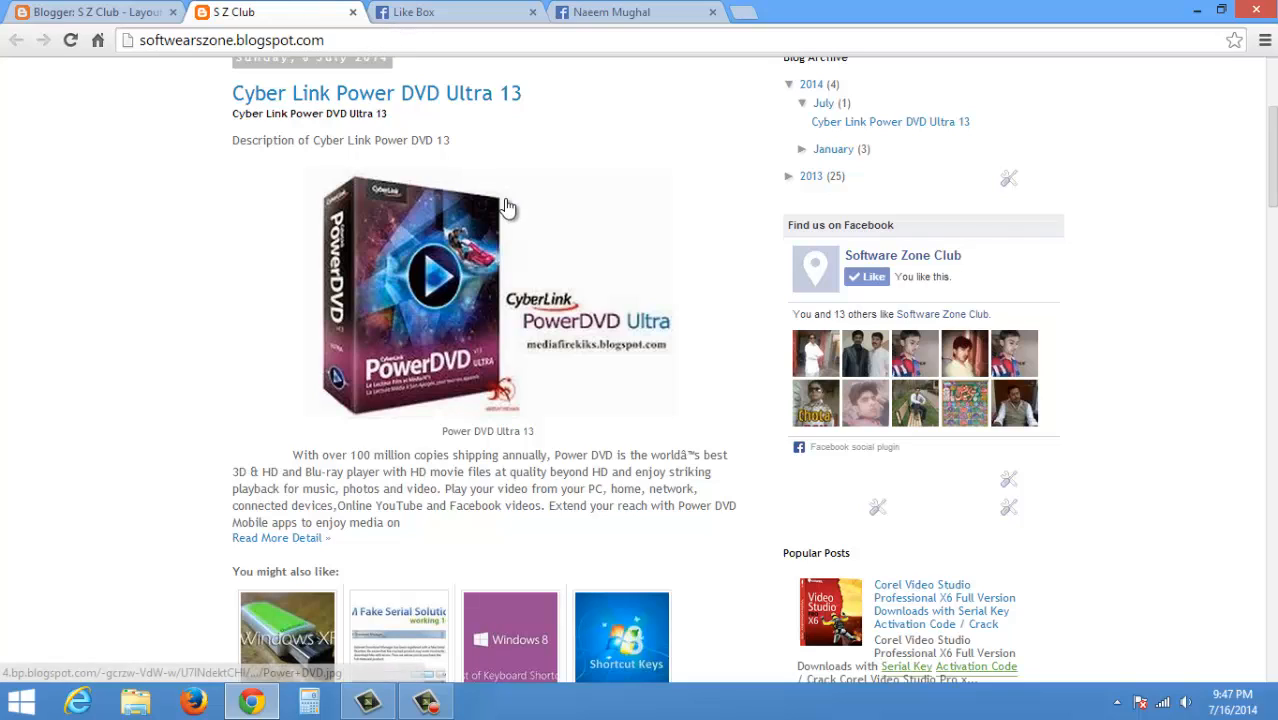
pyautogui.scroll(-10, 544, 270)
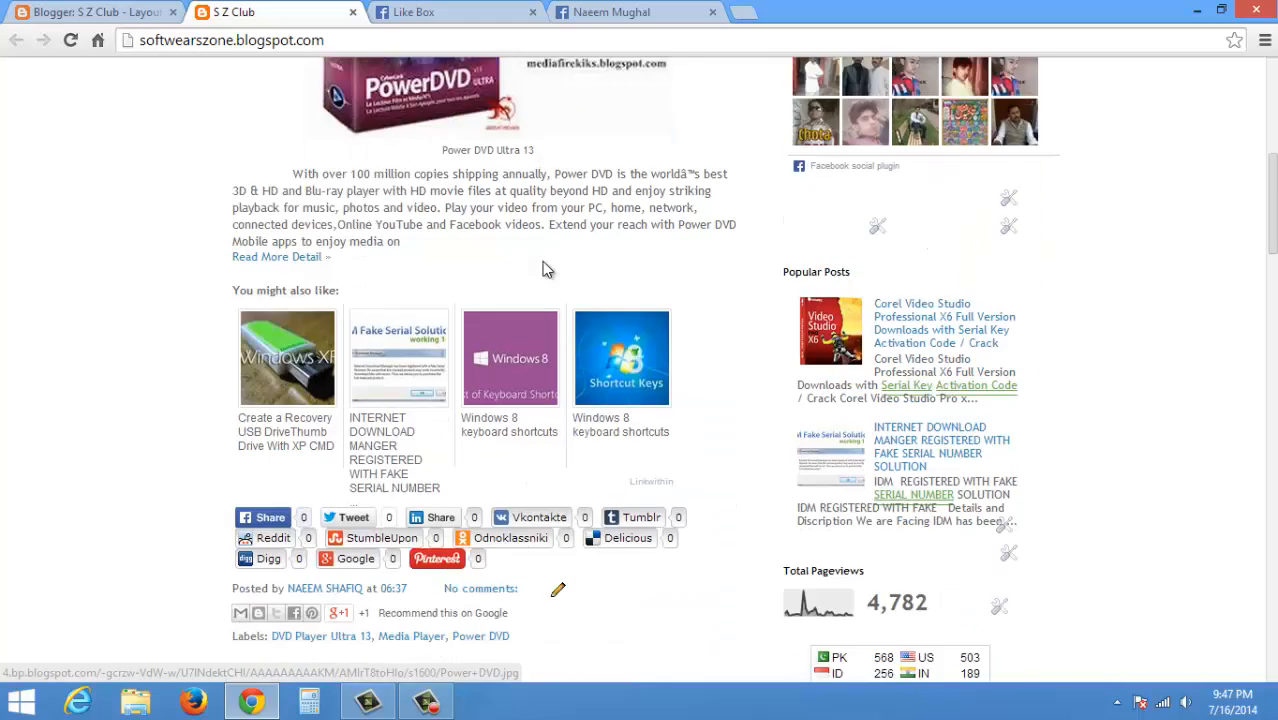
pyautogui.scroll(-15, 539, 259)
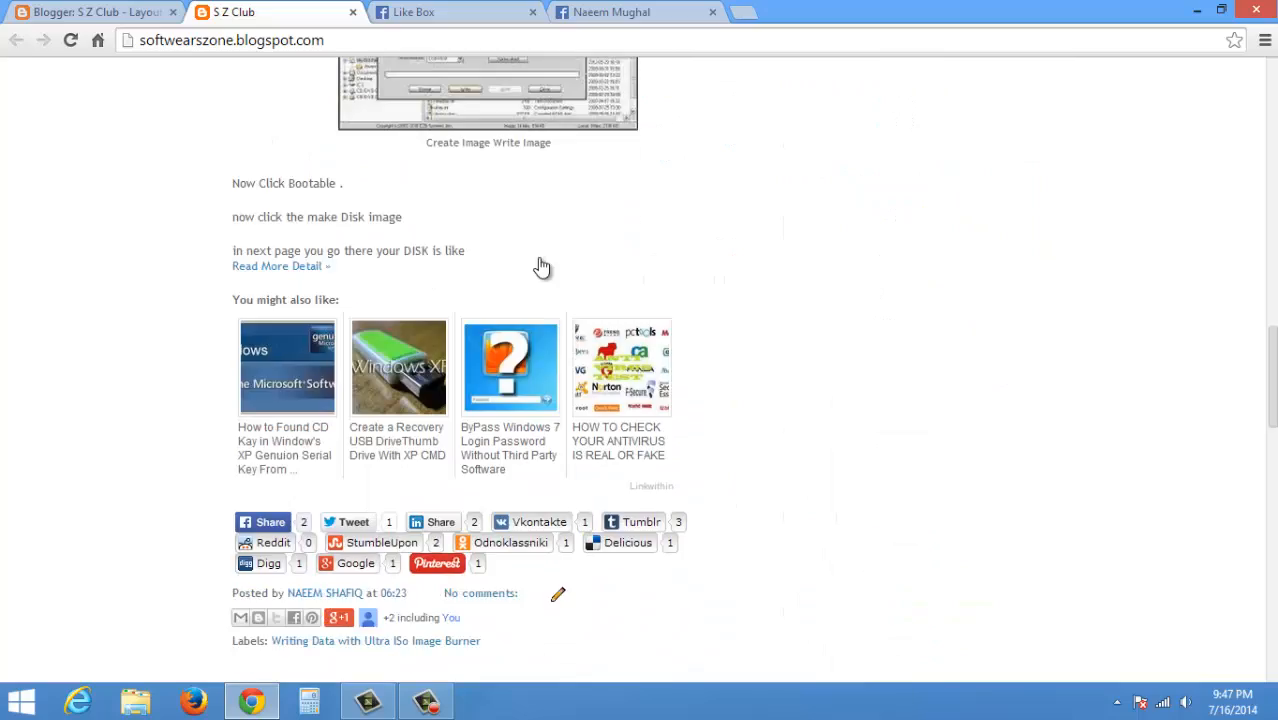
pyautogui.scroll(-5, 530, 258)
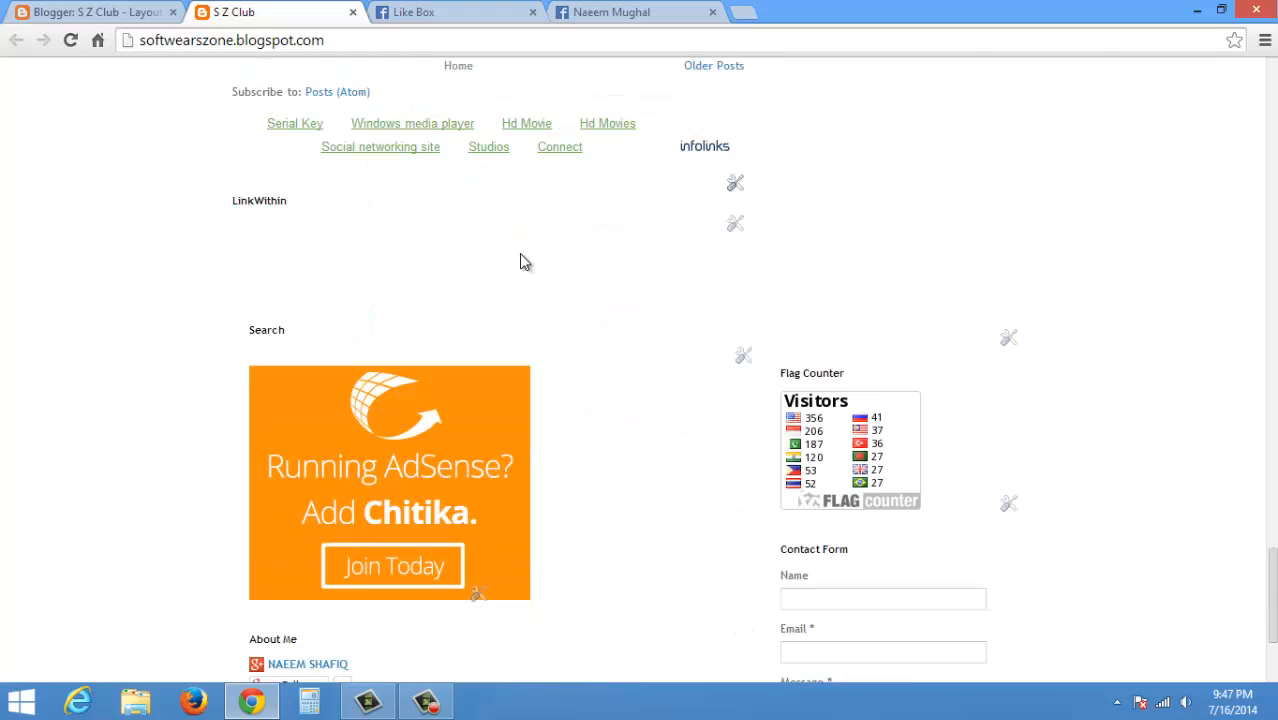